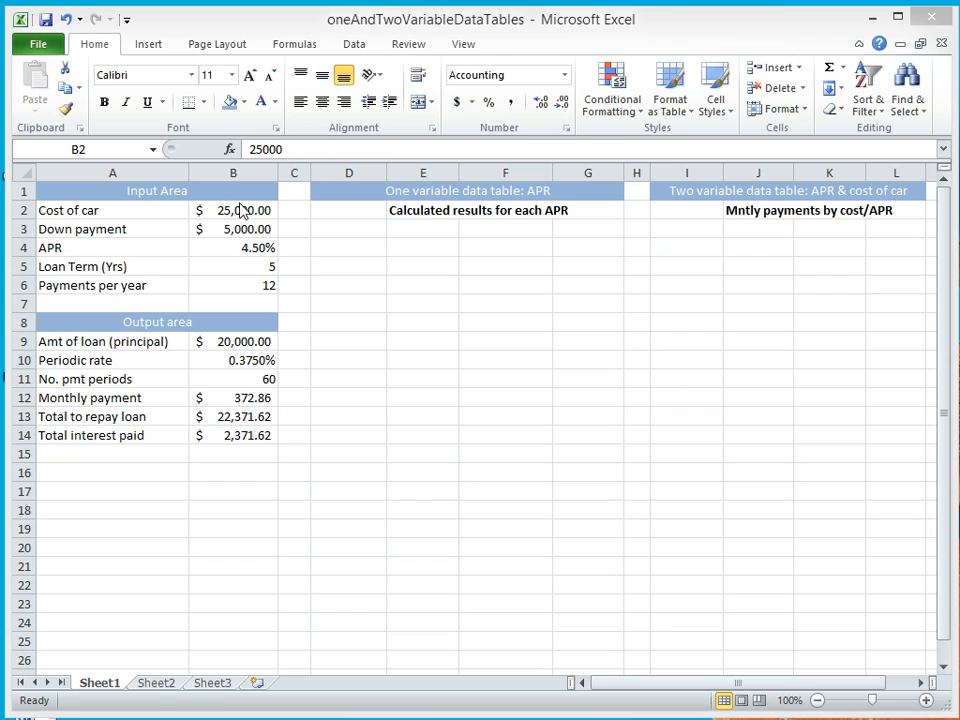
- Examine the input values for car cost, down payment, APR, loan term and payments per year in B2:B6
left_click(238, 206)
left_click(237, 229)
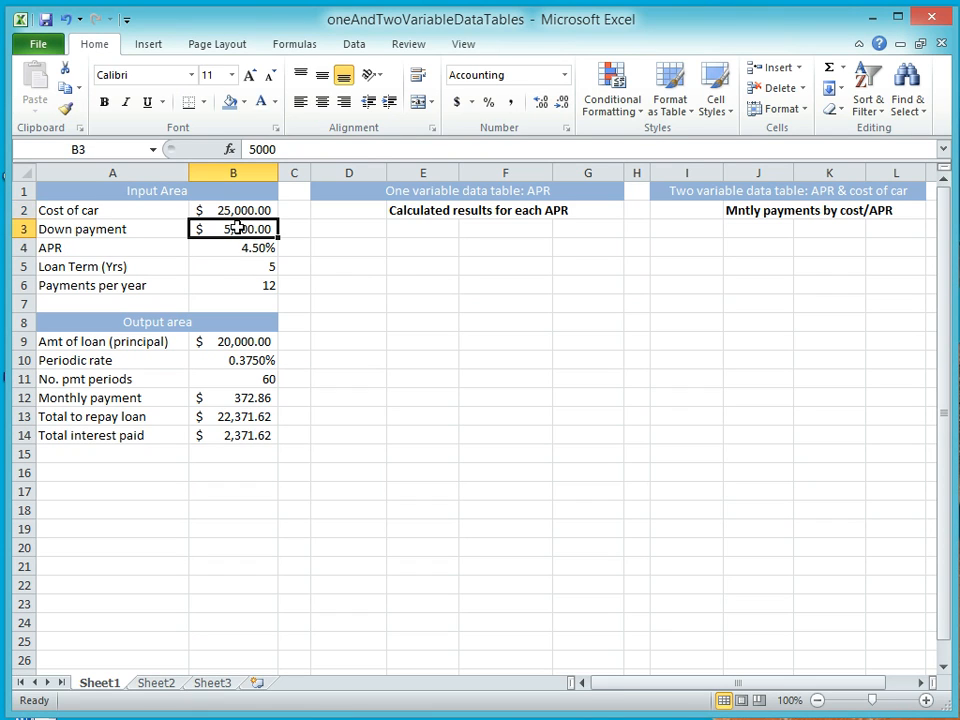
left_click(237, 248)
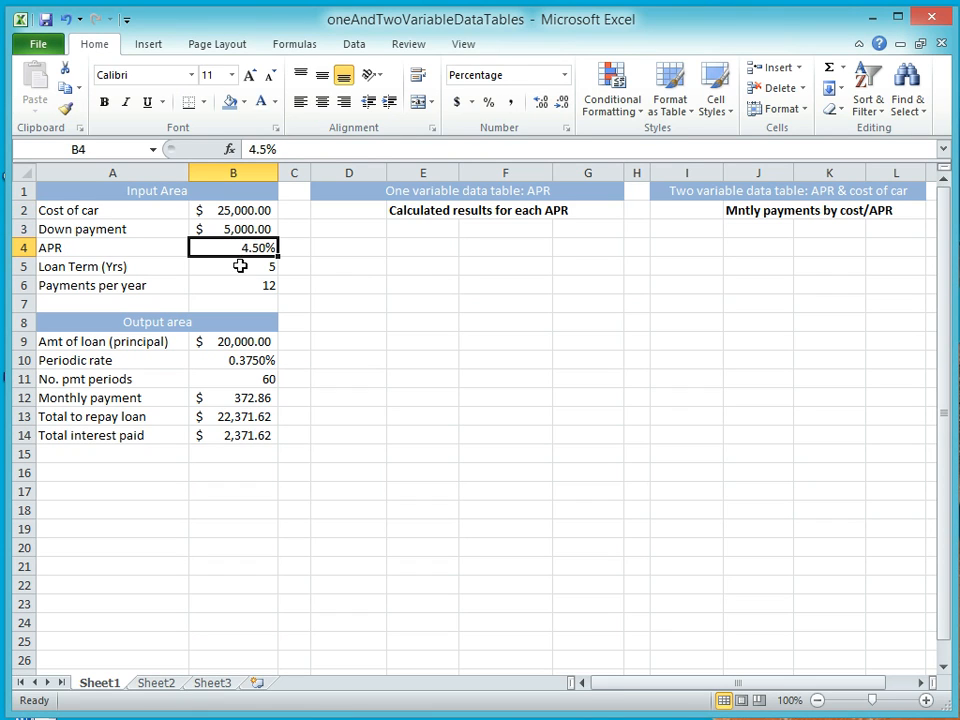
left_click(240, 265)
left_click(241, 288)
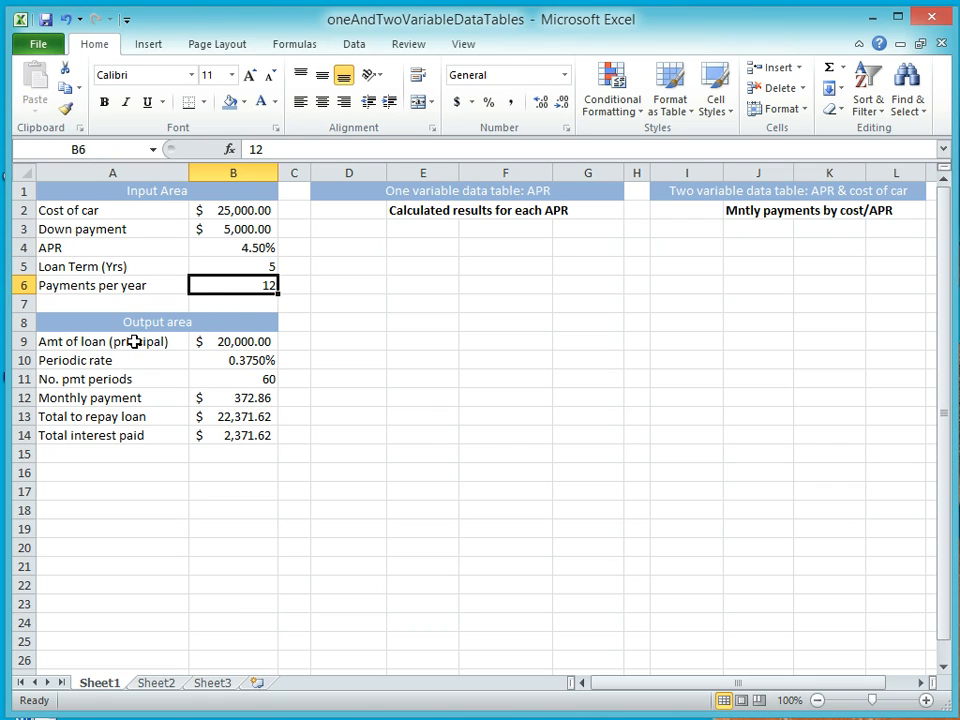
- Examine the formulas for loan amount, periodic rate, number of payment periods and monthly payment in B9:B12
left_click(231, 344)
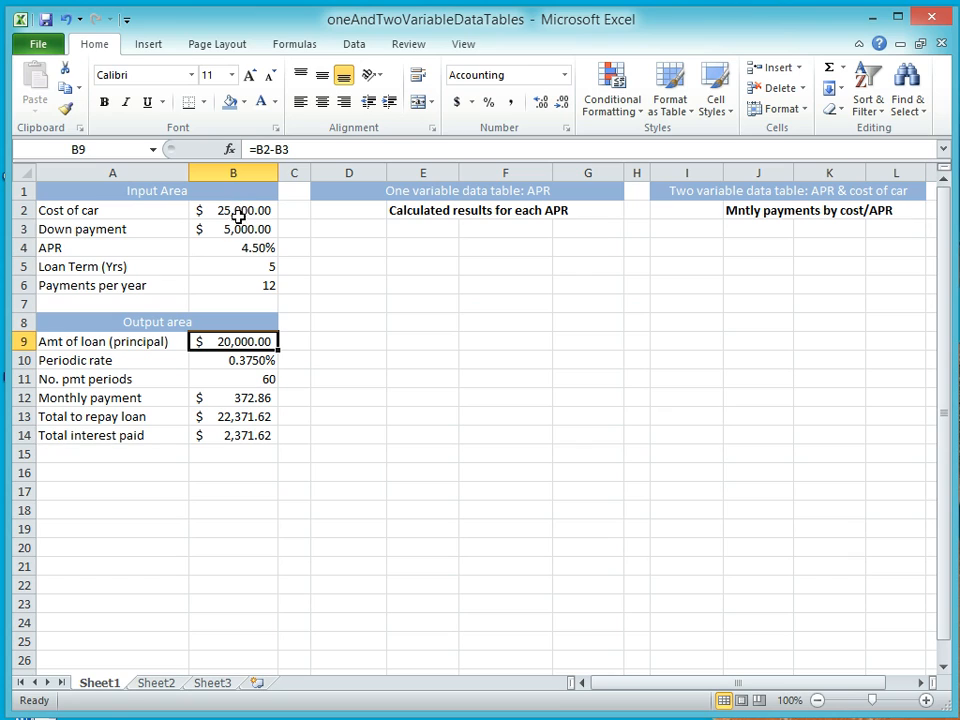
left_click(207, 360)
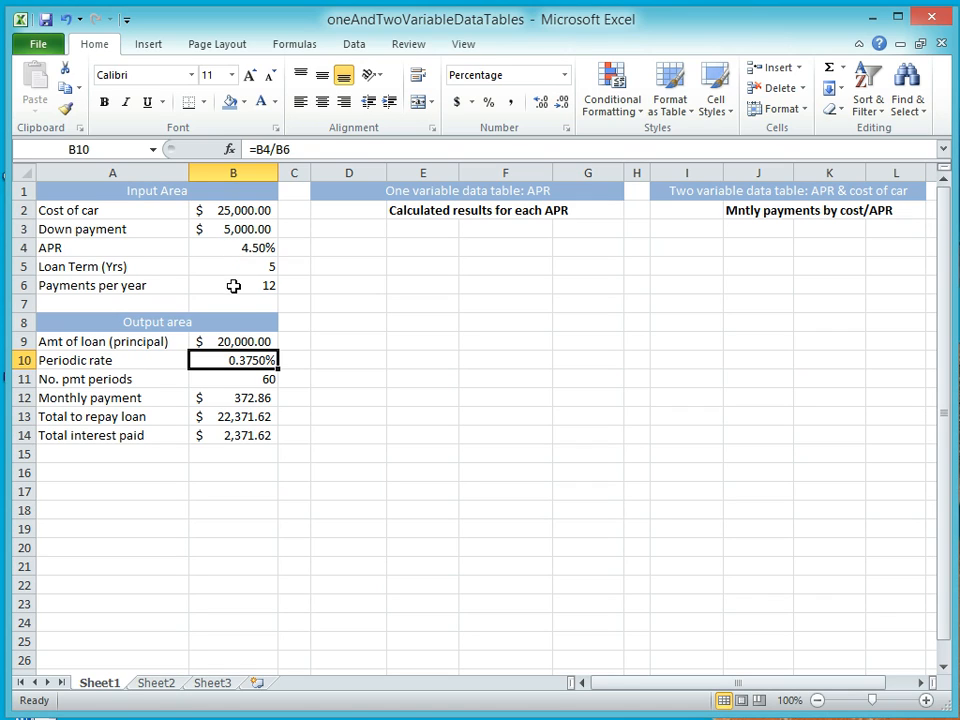
left_click(236, 378)
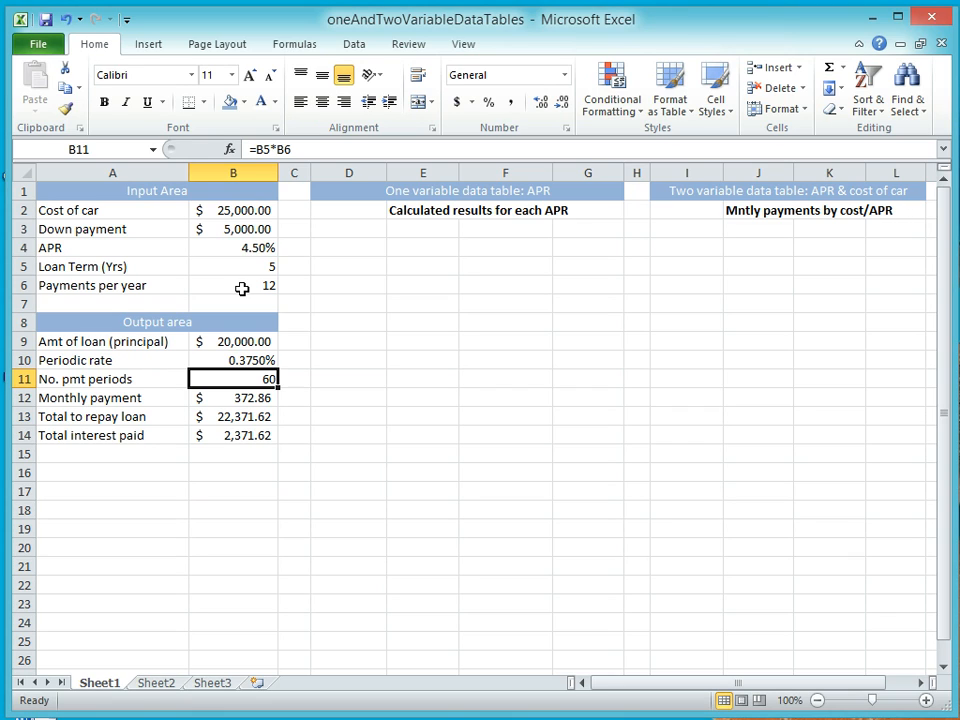
left_click(243, 399)
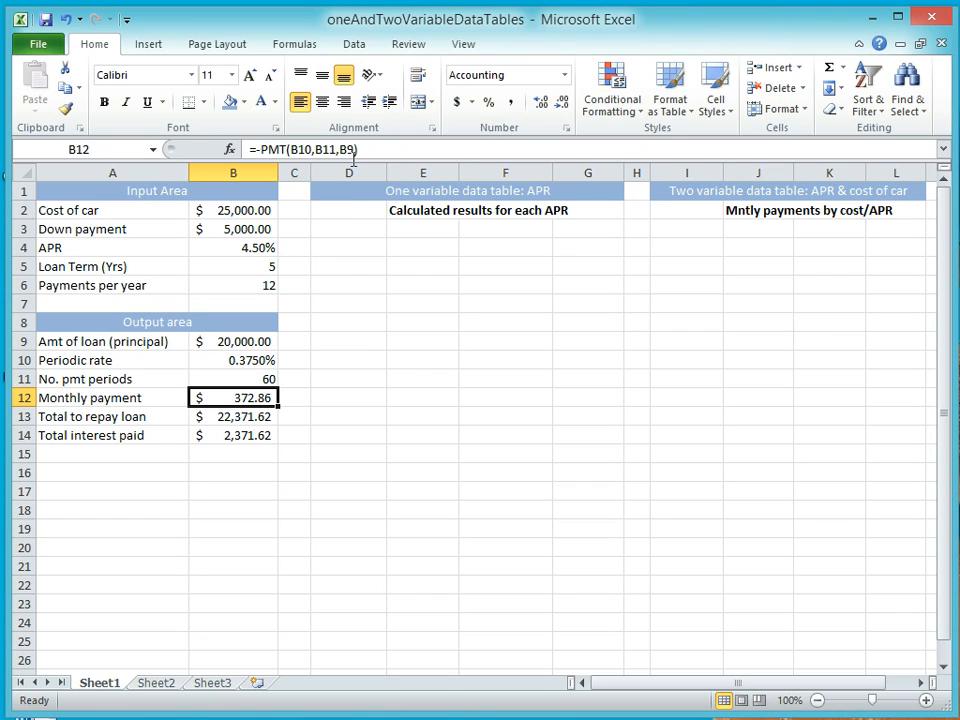
left_click(260, 150)
type("-")
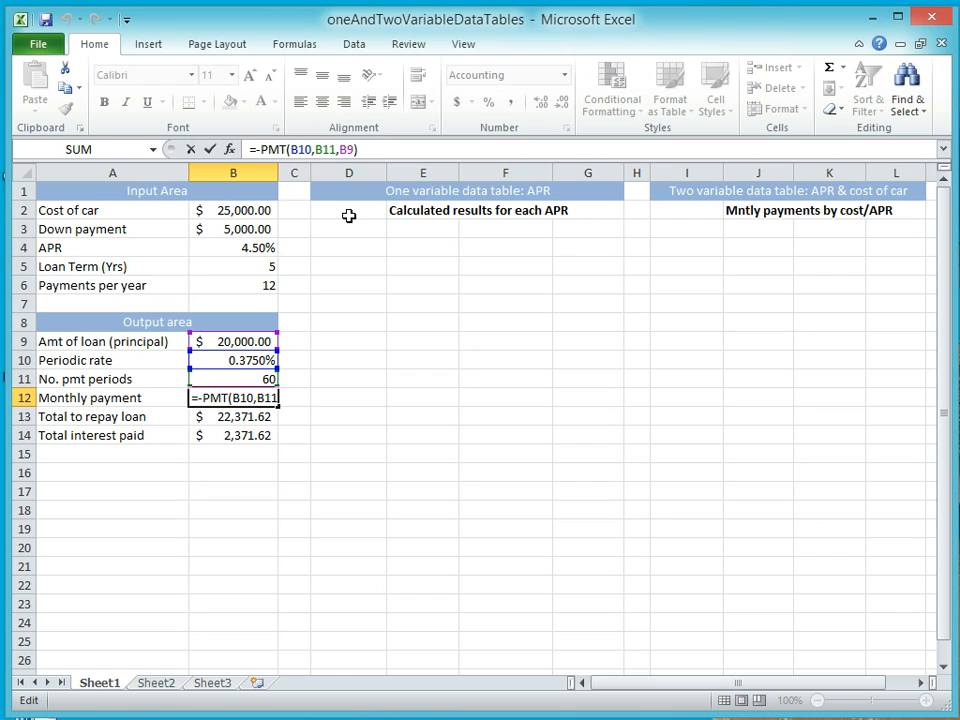
left_click(243, 417)
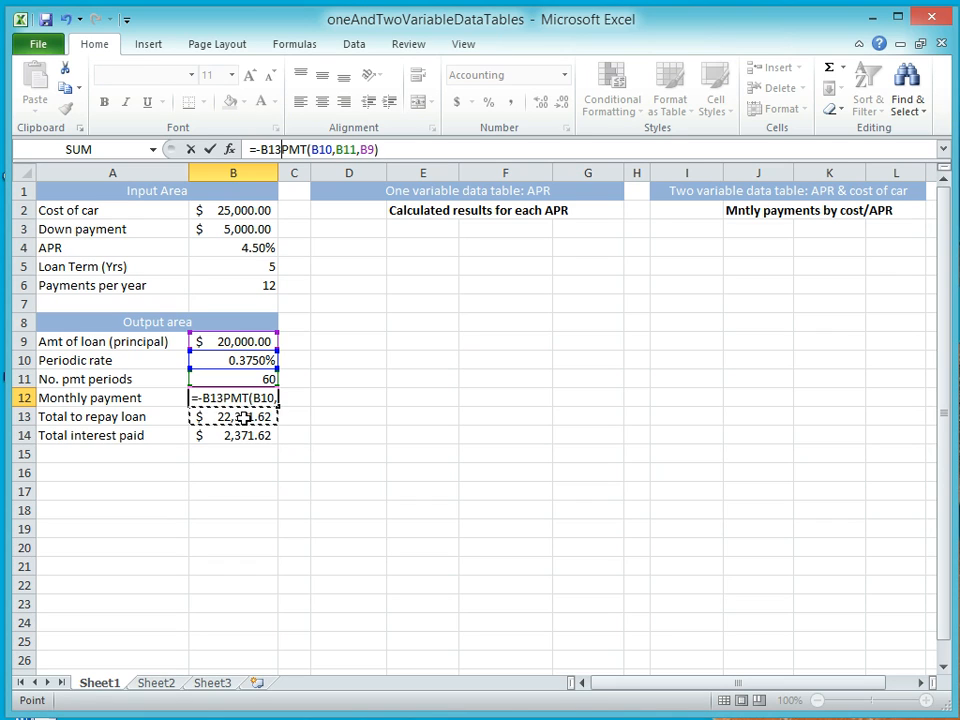
key("Escape")
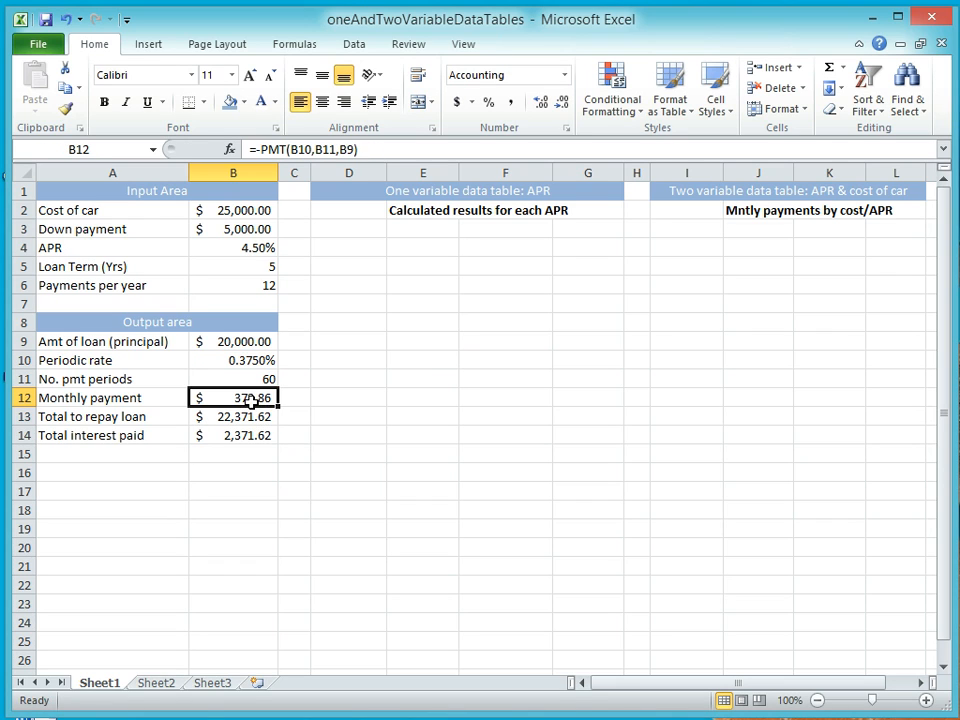
- Examine the formulas for the total to repay the loan and the total interest paid in B13 and B14
left_click(264, 417)
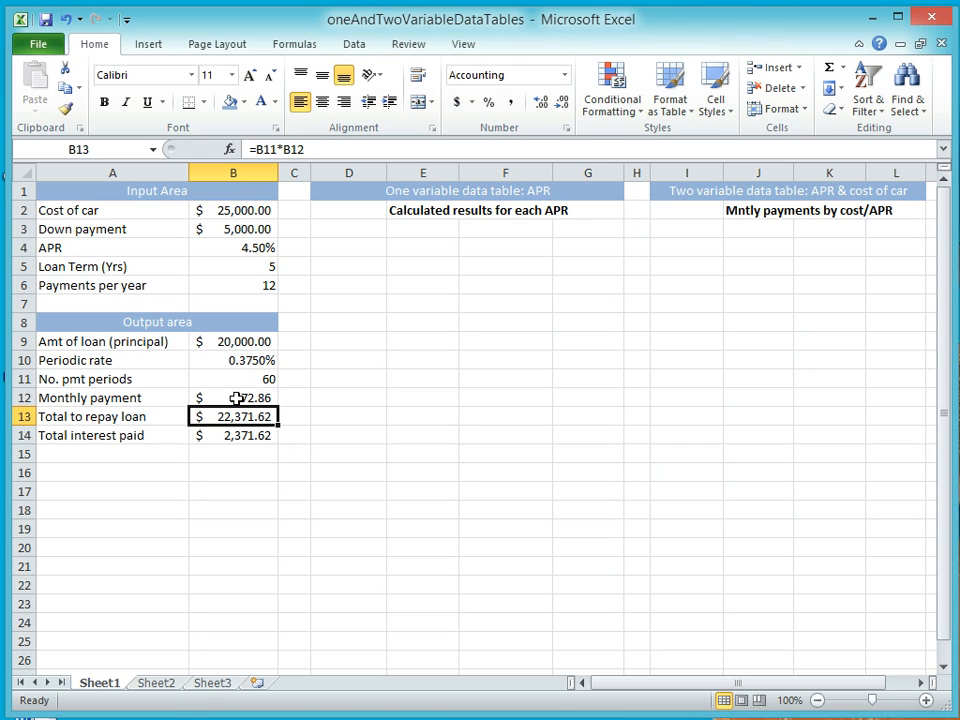
left_click(218, 438)
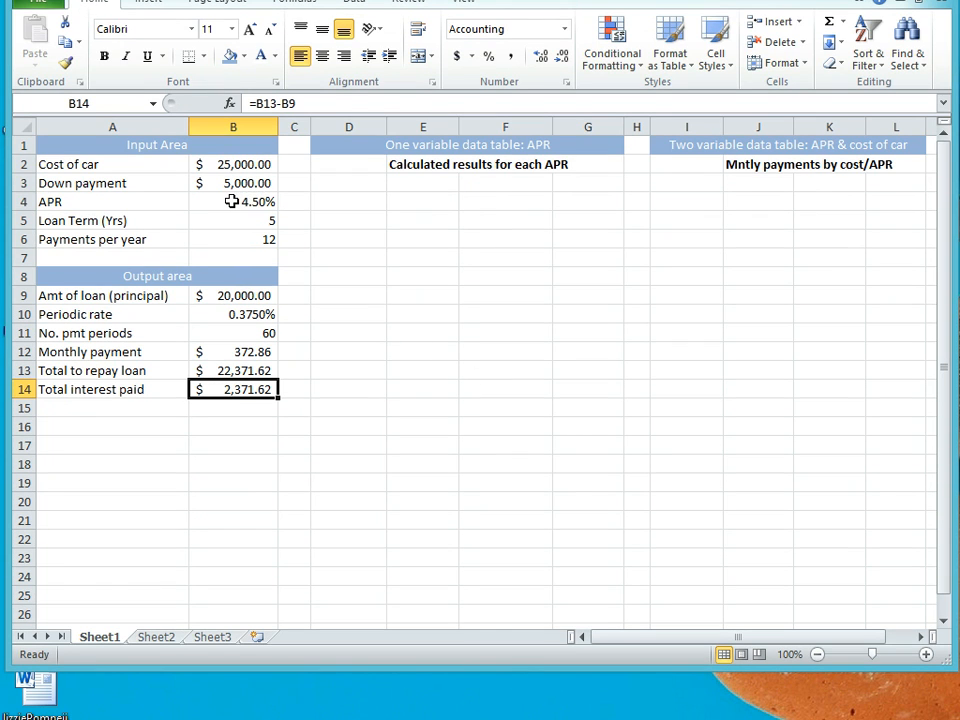
- Try APR values of 4% and 3% in cell B4, and return the APR to 4.5%
left_click(231, 201)
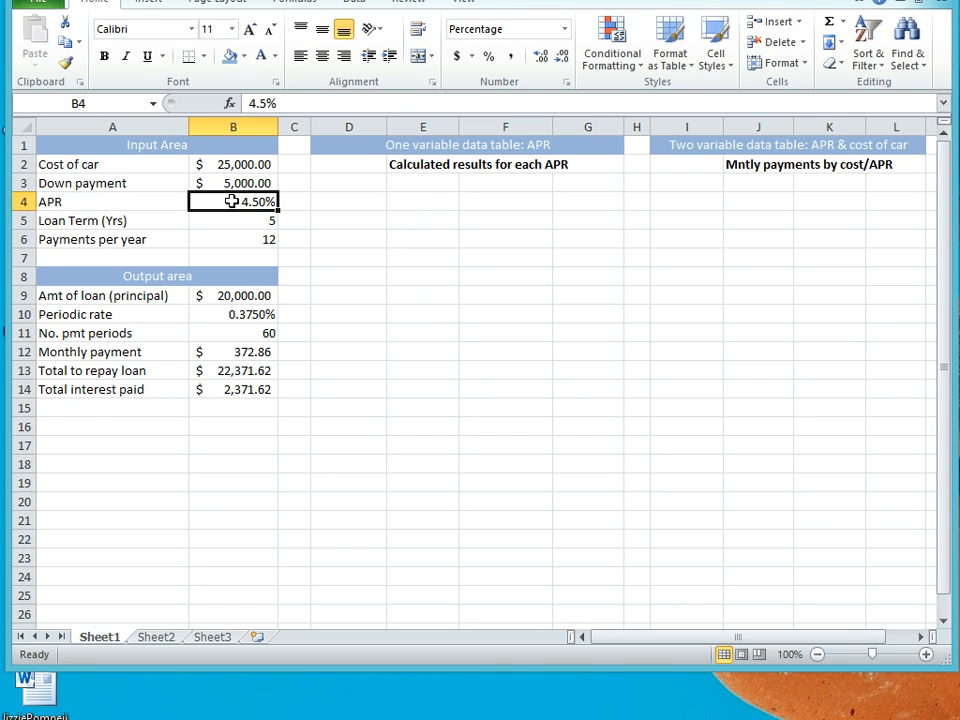
type("4")
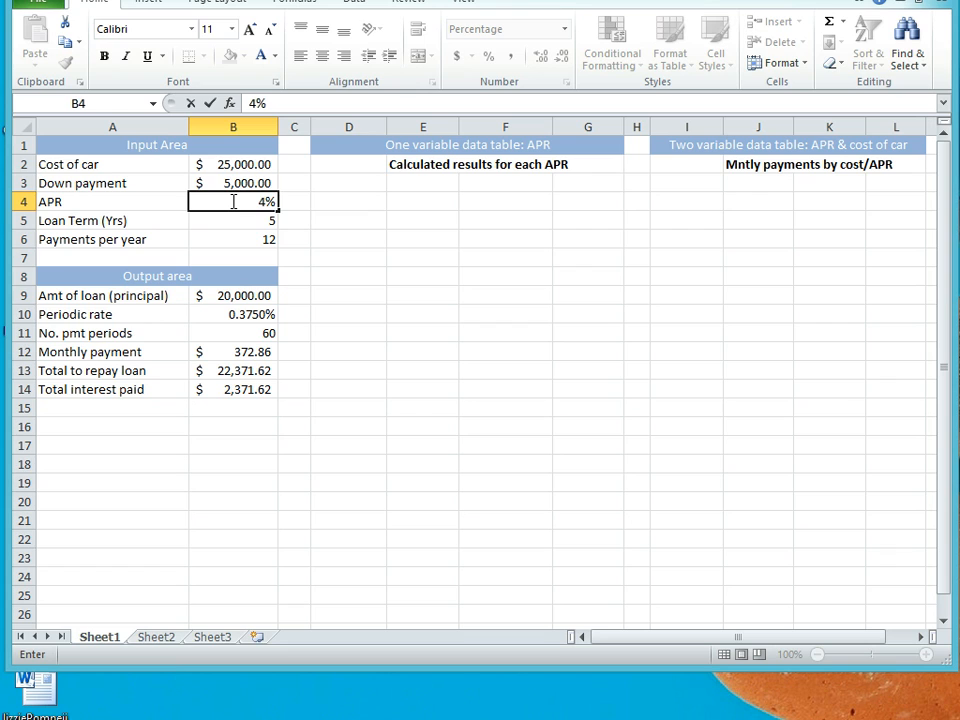
key("Return")
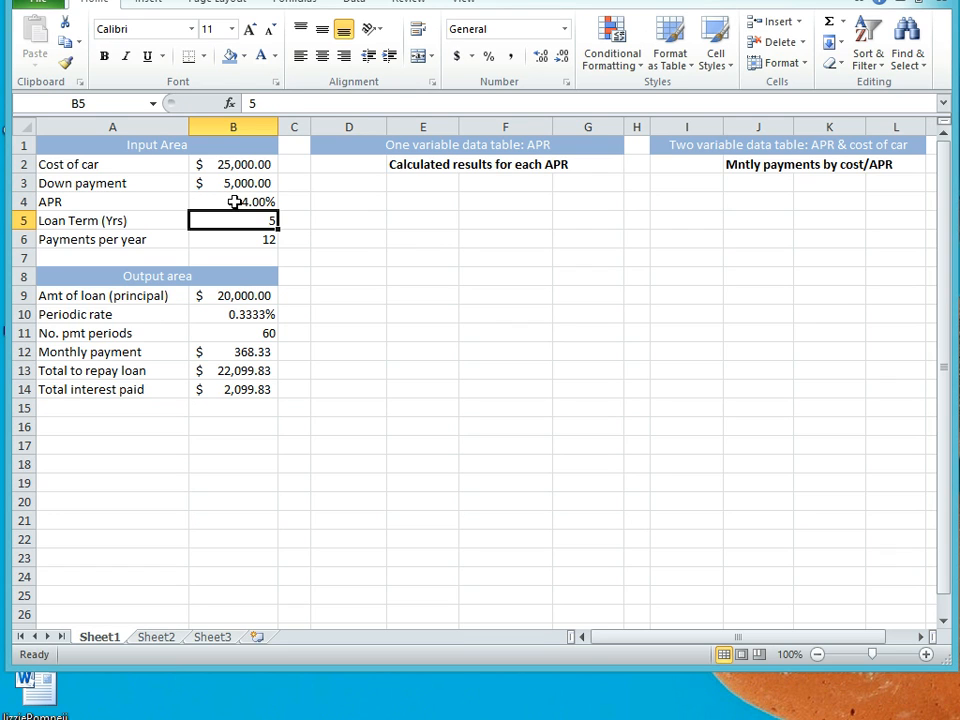
left_click(233, 202)
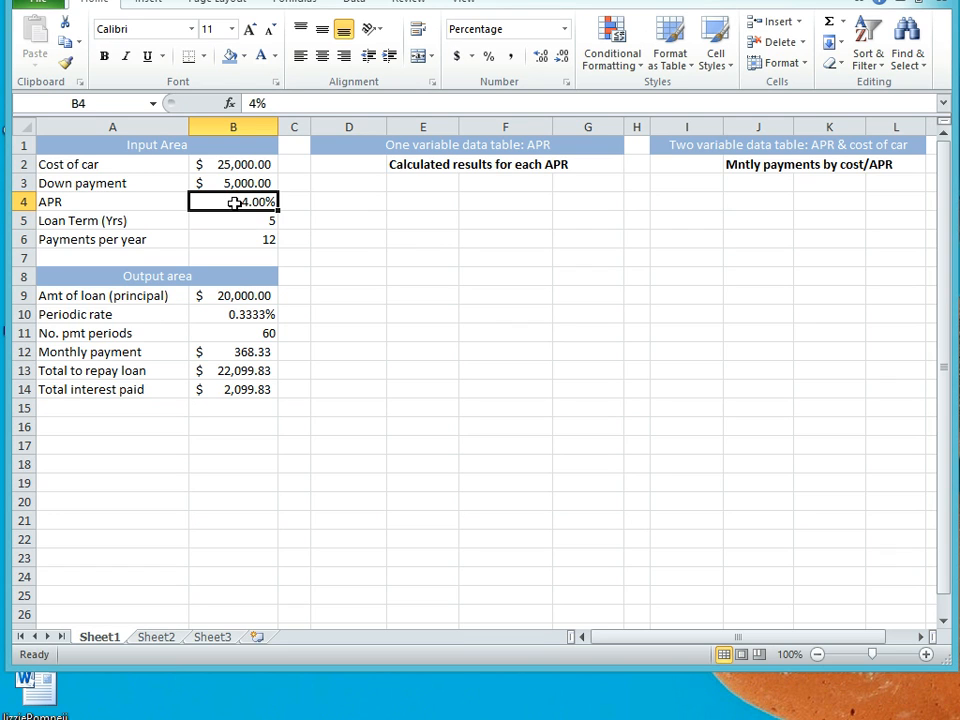
type("3")
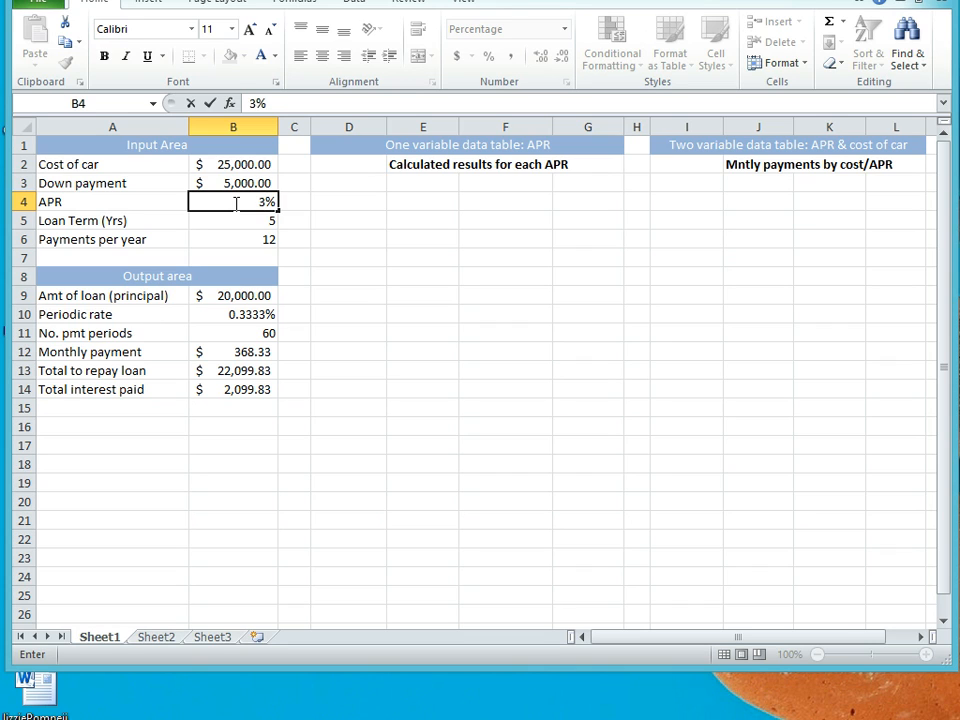
key("Return")
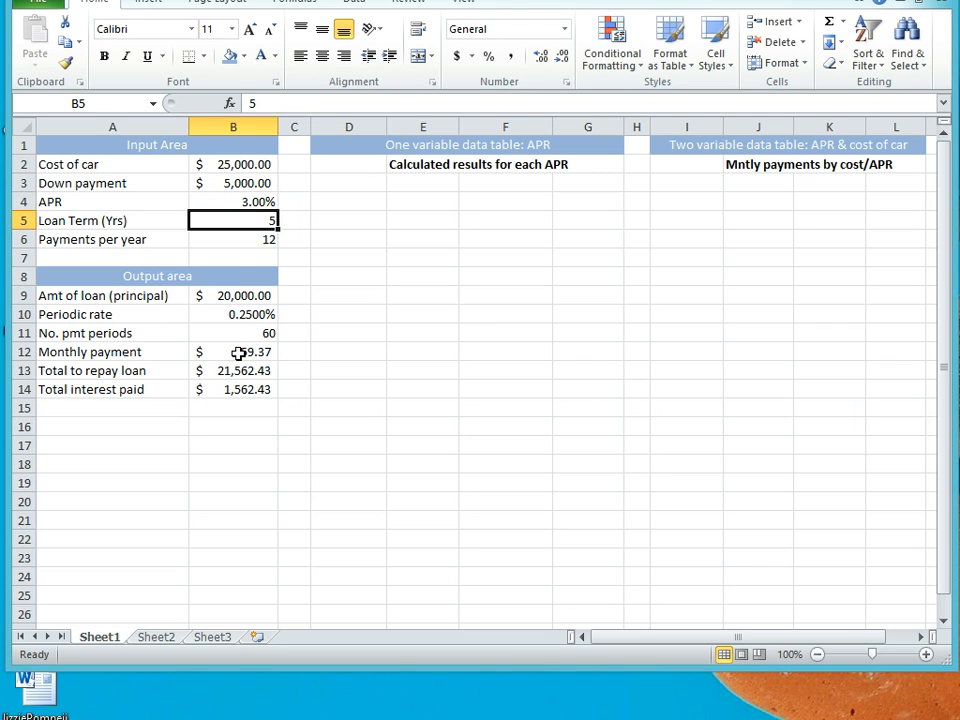
left_click(239, 202)
type("4.5")
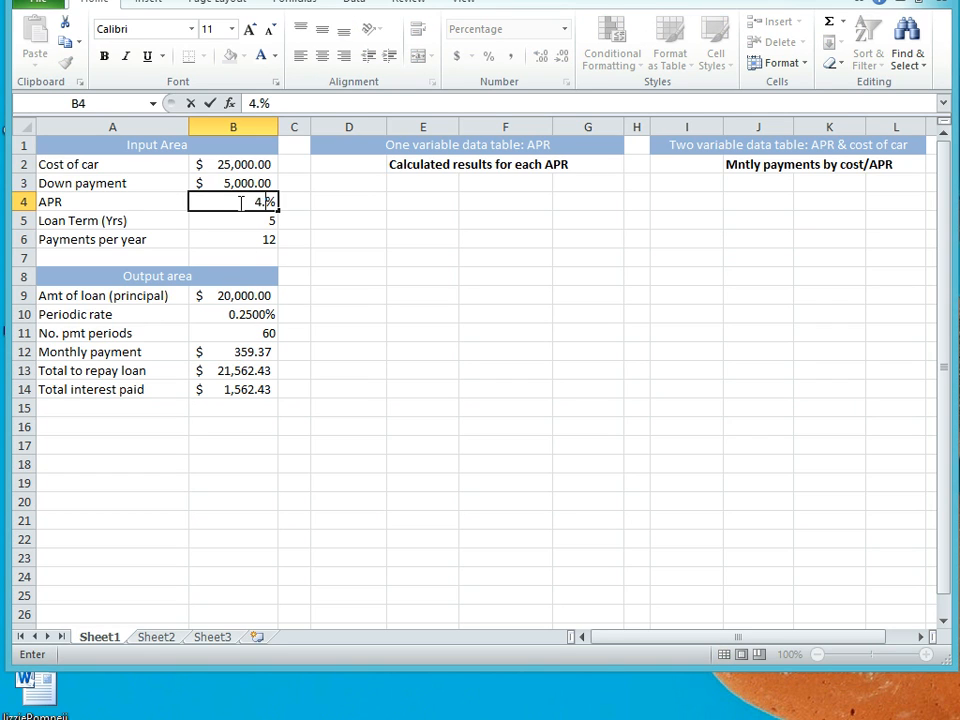
key("Return")
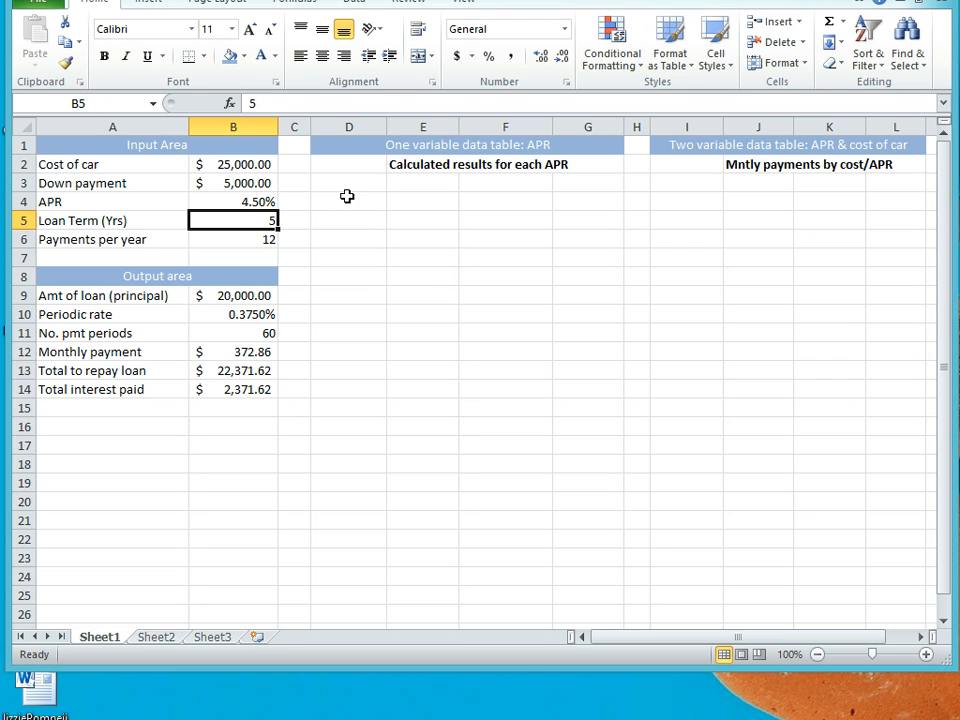
- Enter 4% in cell D4 as the first rate of the one-variable data table
left_click(349, 202)
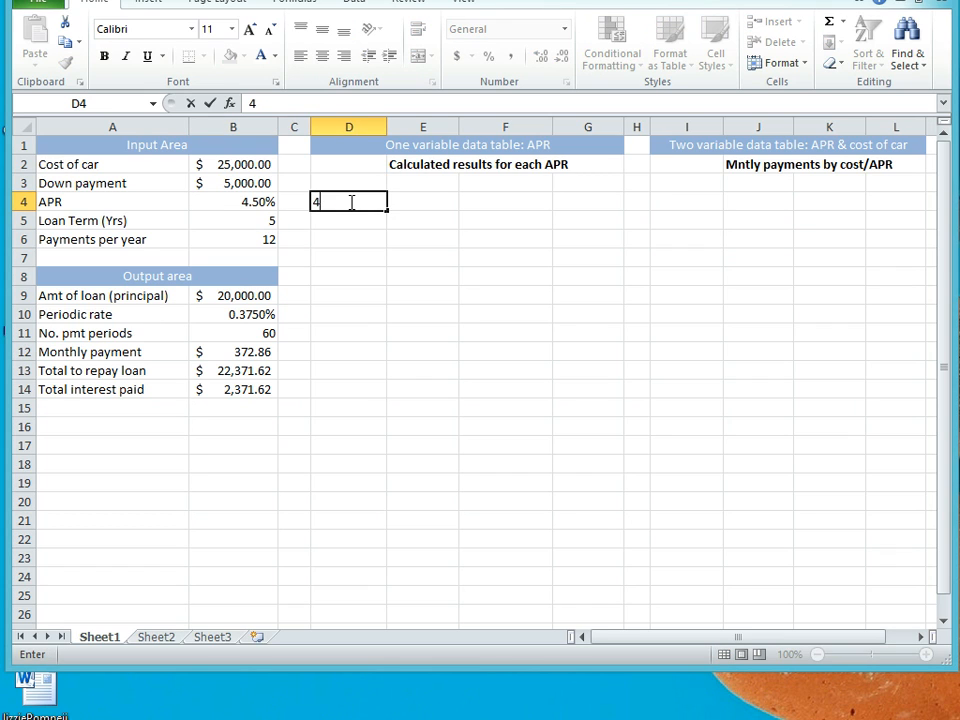
type("%")
key("Return")
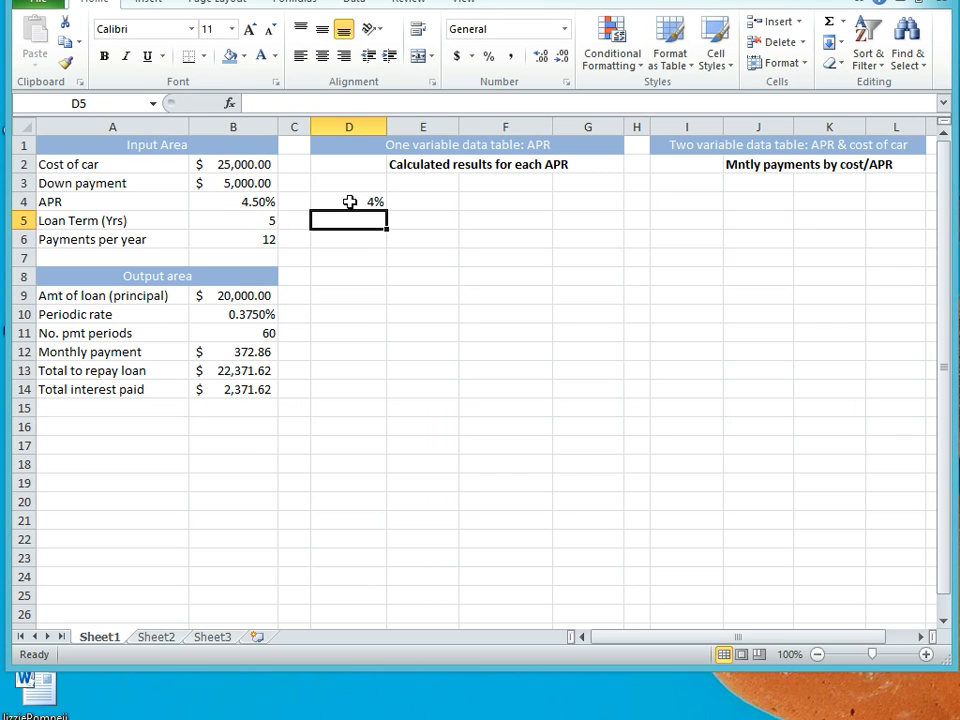
- Fill a linear series down the column from D4 with a step of 0.25% and a stop value of 6%
left_click(349, 202)
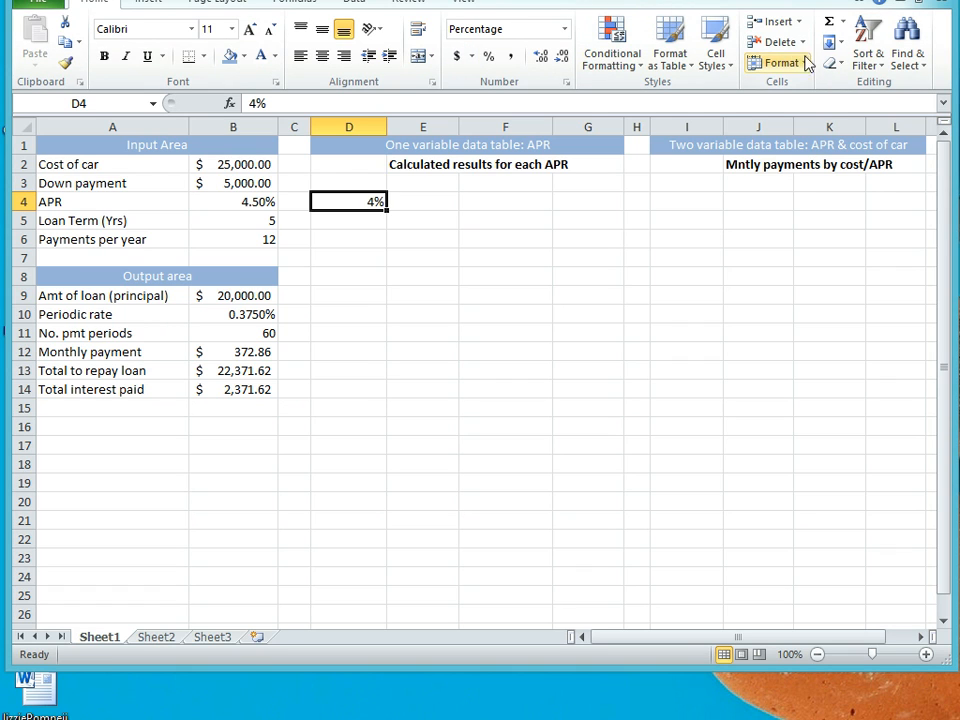
left_click(843, 43)
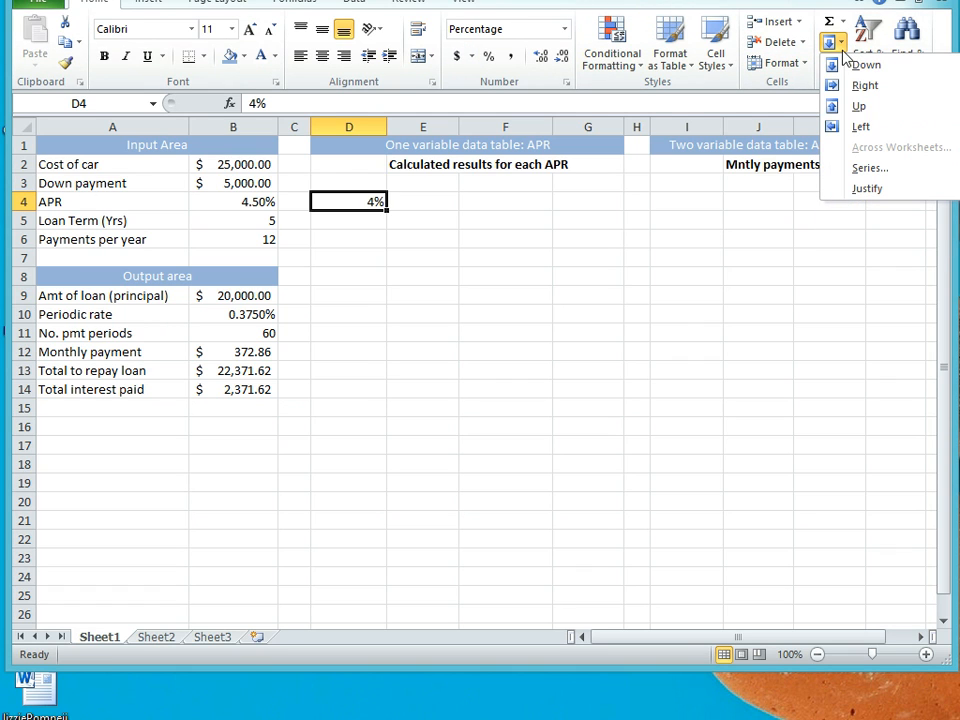
left_click(867, 168)
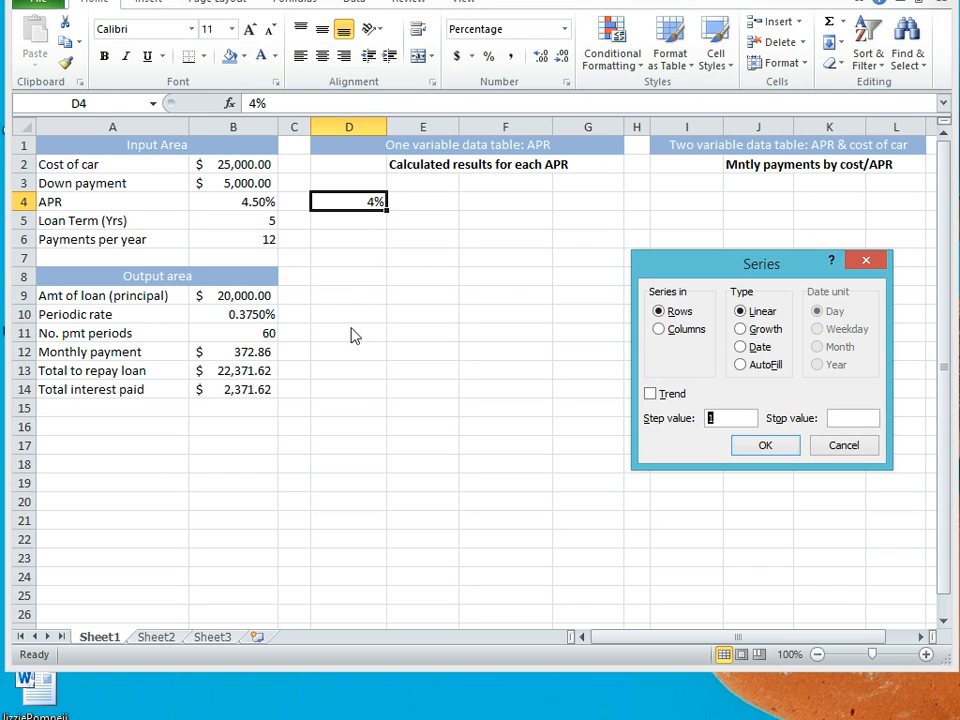
left_click(660, 333)
left_click(725, 418)
left_click(770, 447)
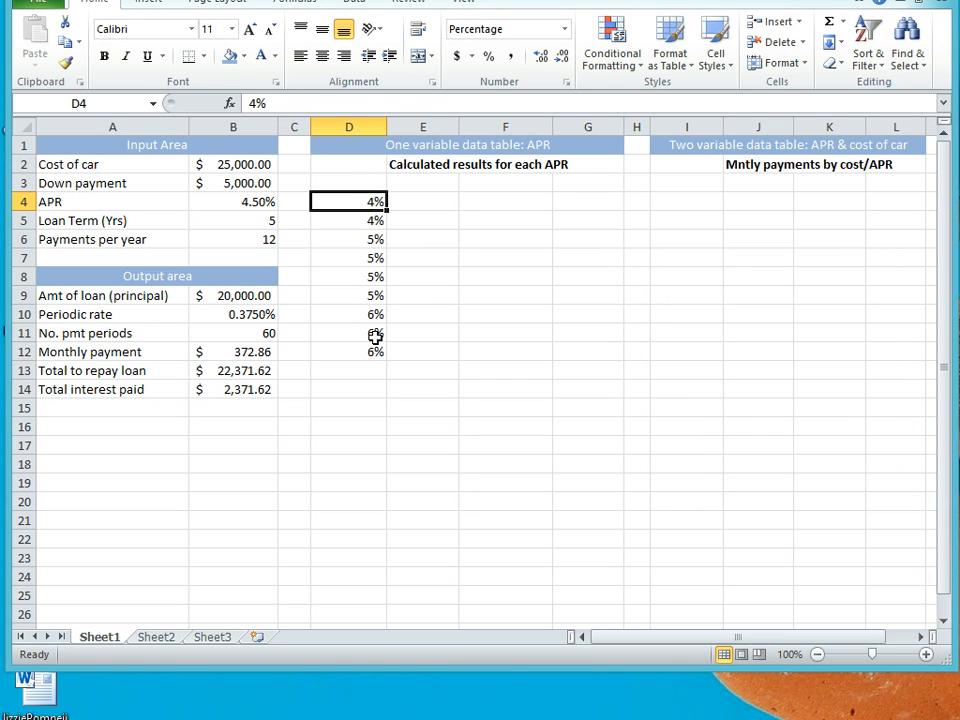
- Format the rates in D4:D12 as percentages with two decimal places
key("shift+Down")
key("shift+Down")
key("shift+Down")
key("shift+Down")
key("shift+Down")
key("shift+Down")
key("shift+Down")
key("shift+Down")
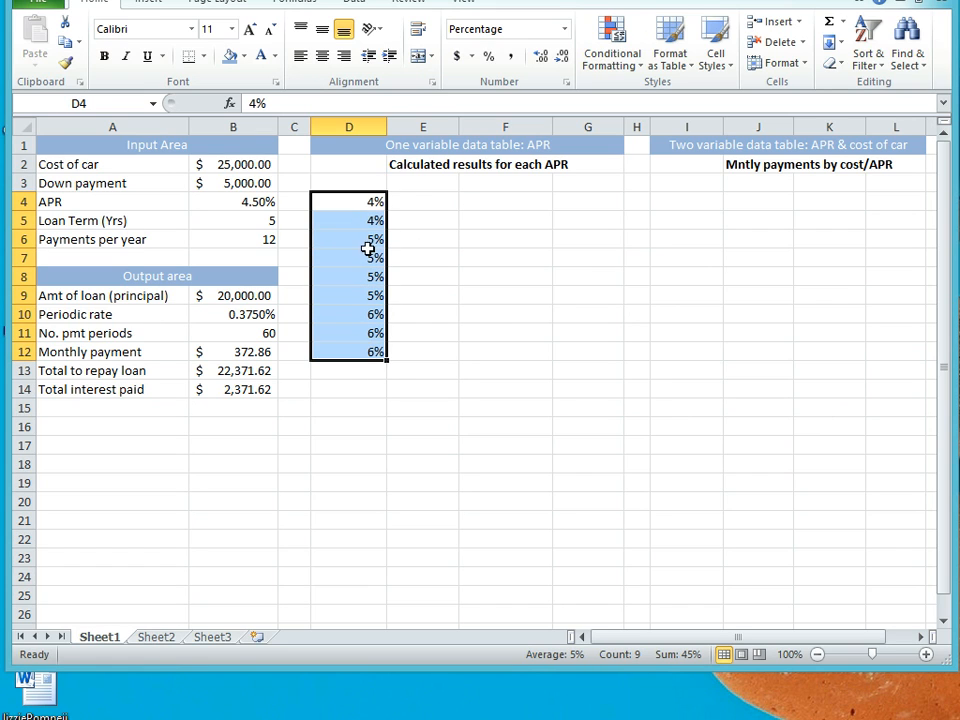
left_click(543, 57)
left_click(543, 57)
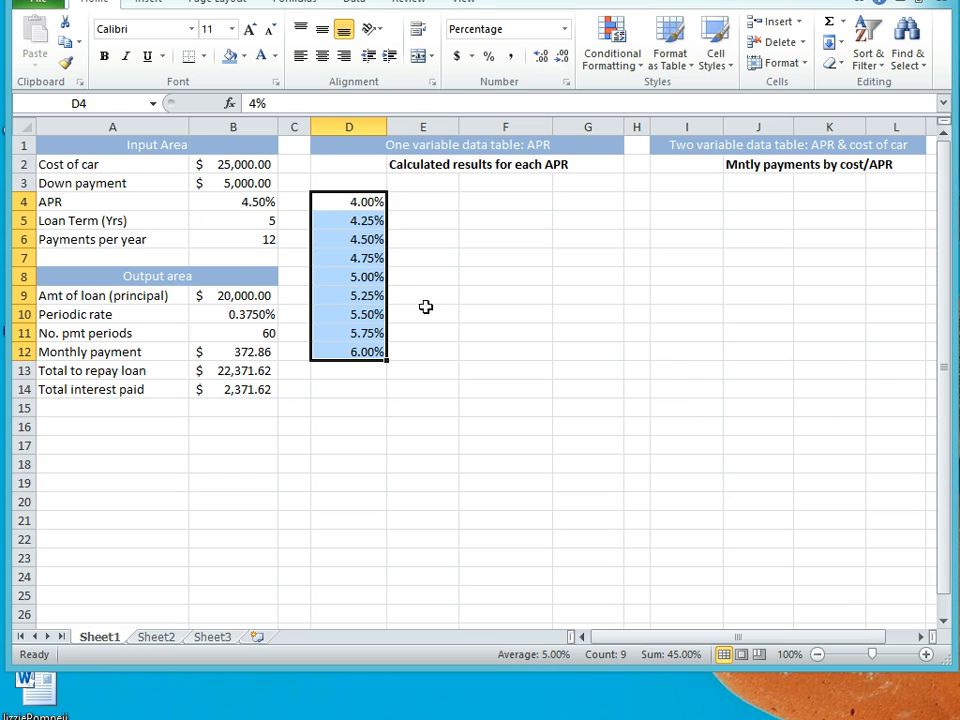
- Reference the monthly payment (B12), total to repay loan (B13) and total interest paid (B14) in cells E3, F3 and G3
left_click(406, 181)
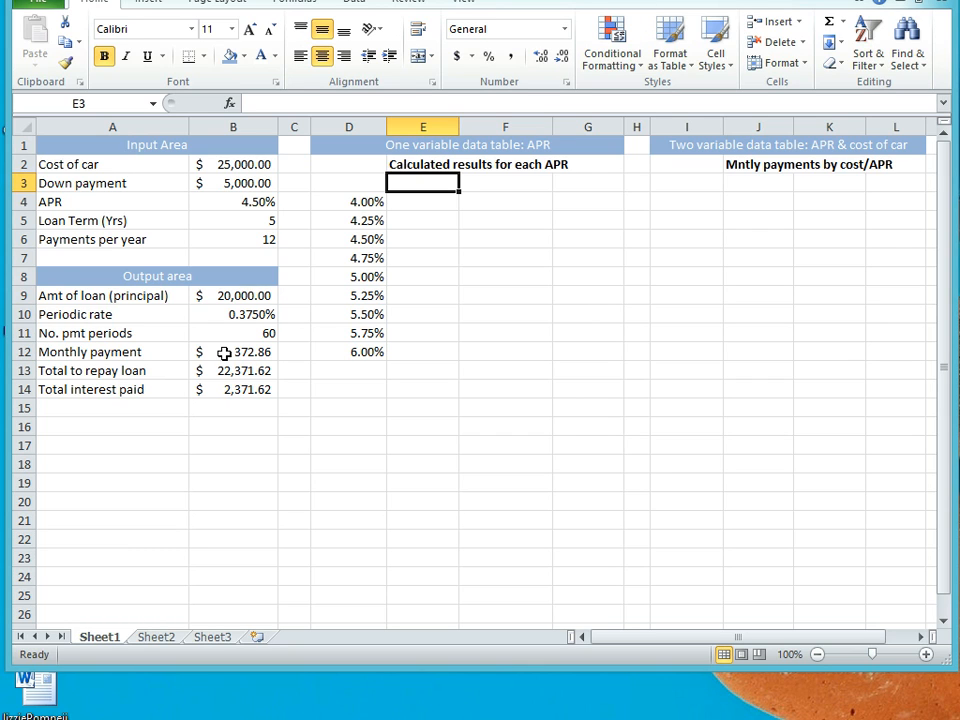
type("=b12")
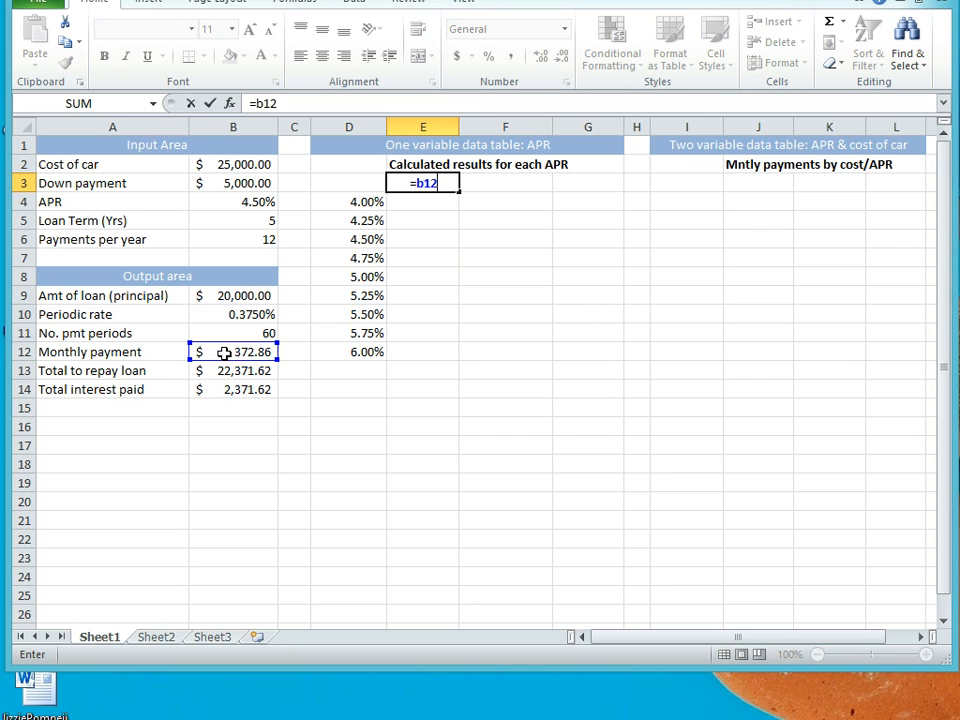
key("Tab")
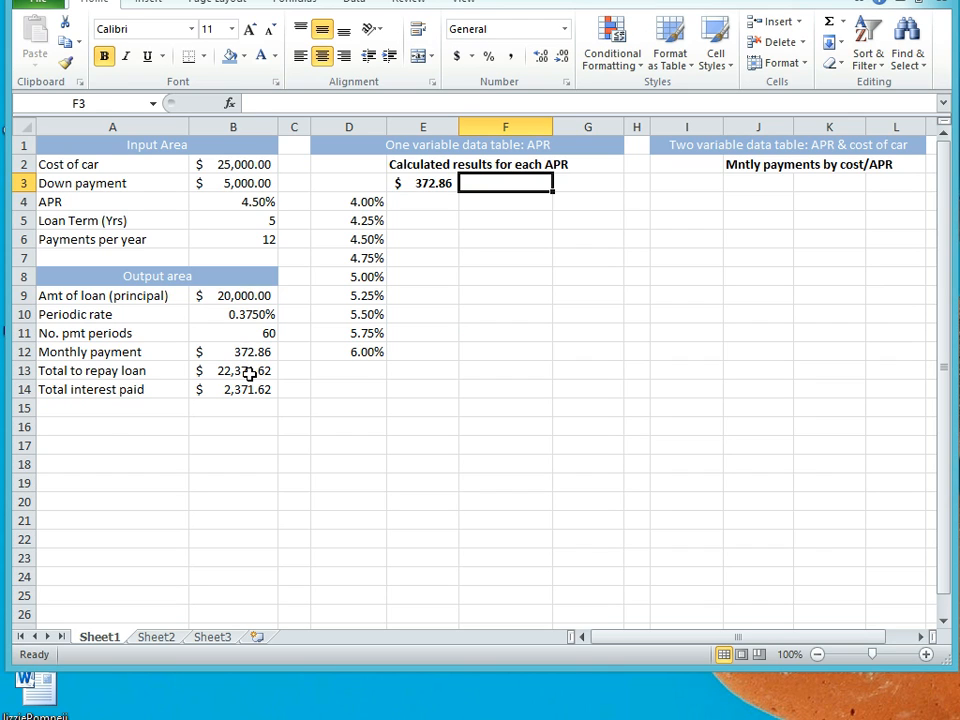
type("=")
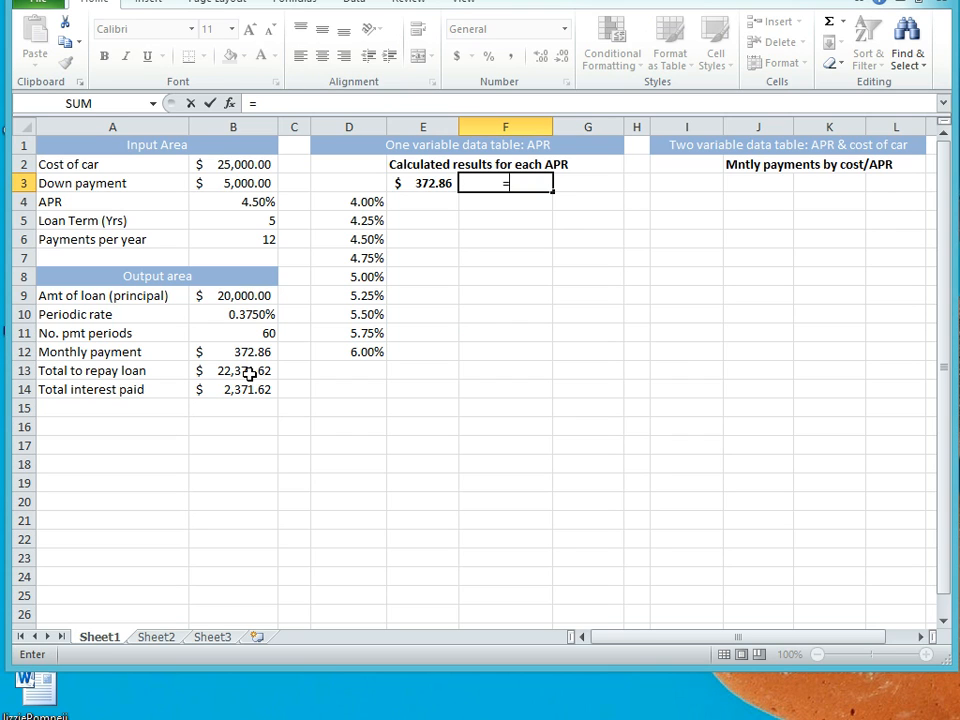
left_click(249, 372)
key("Tab")
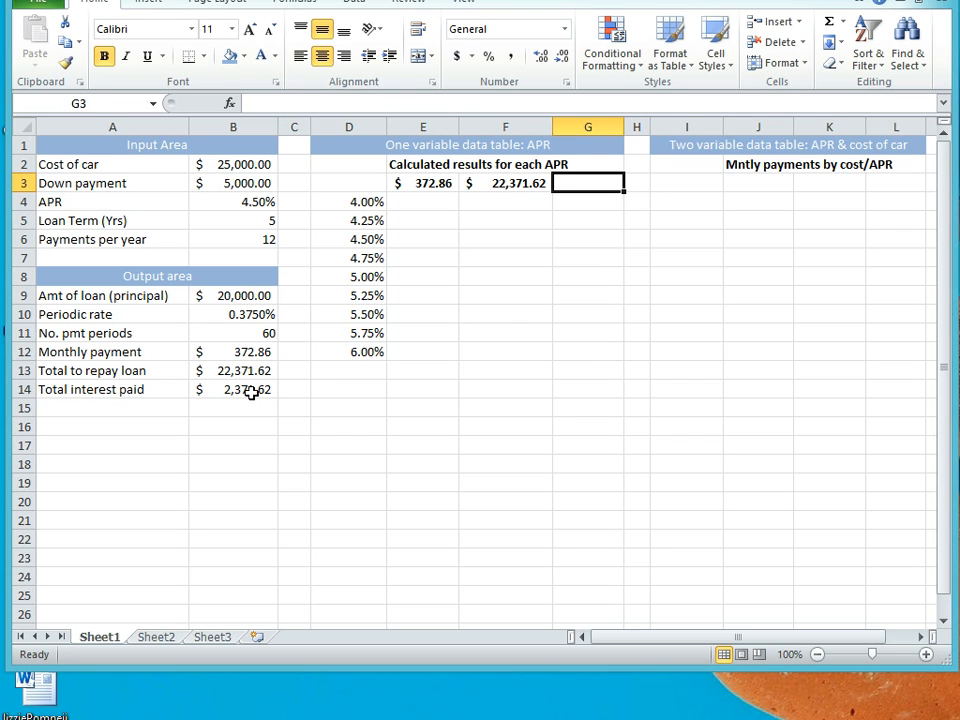
type("=")
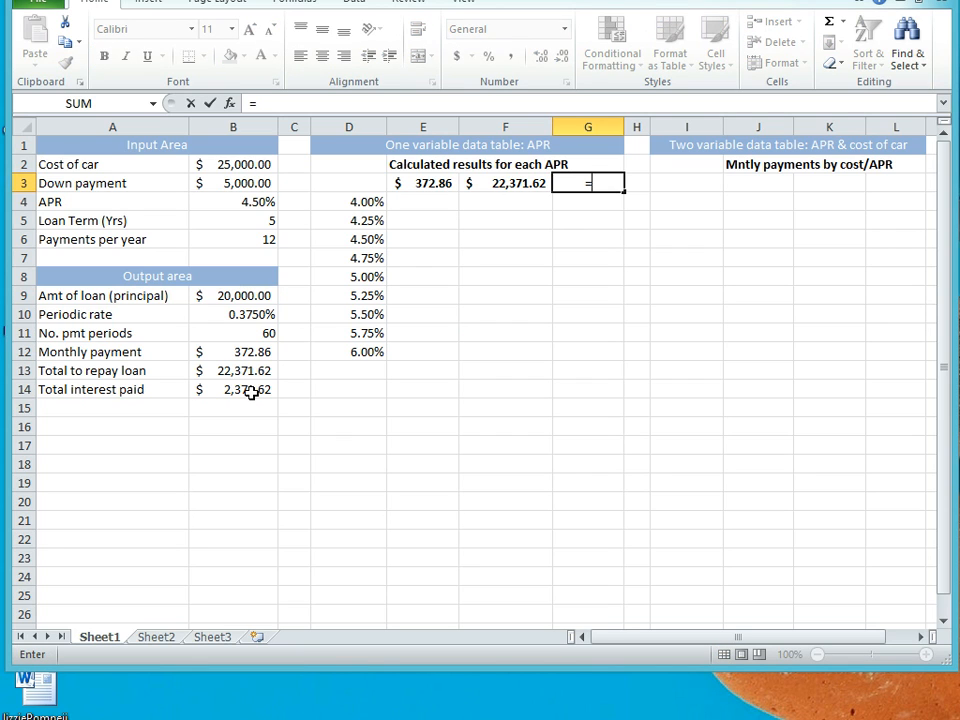
type("b14")
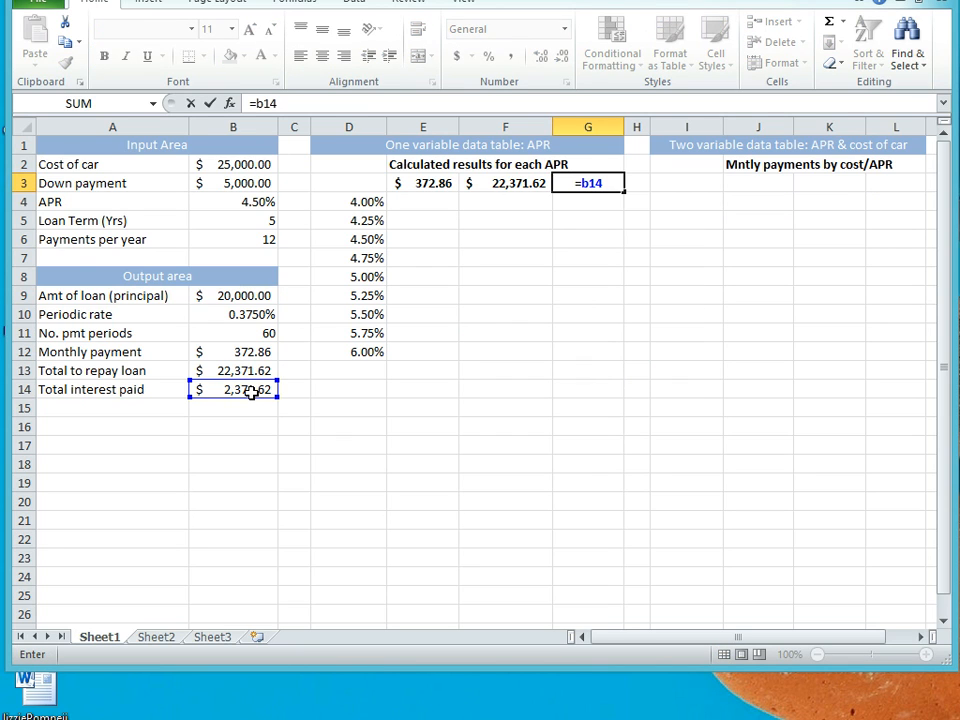
key("Tab")
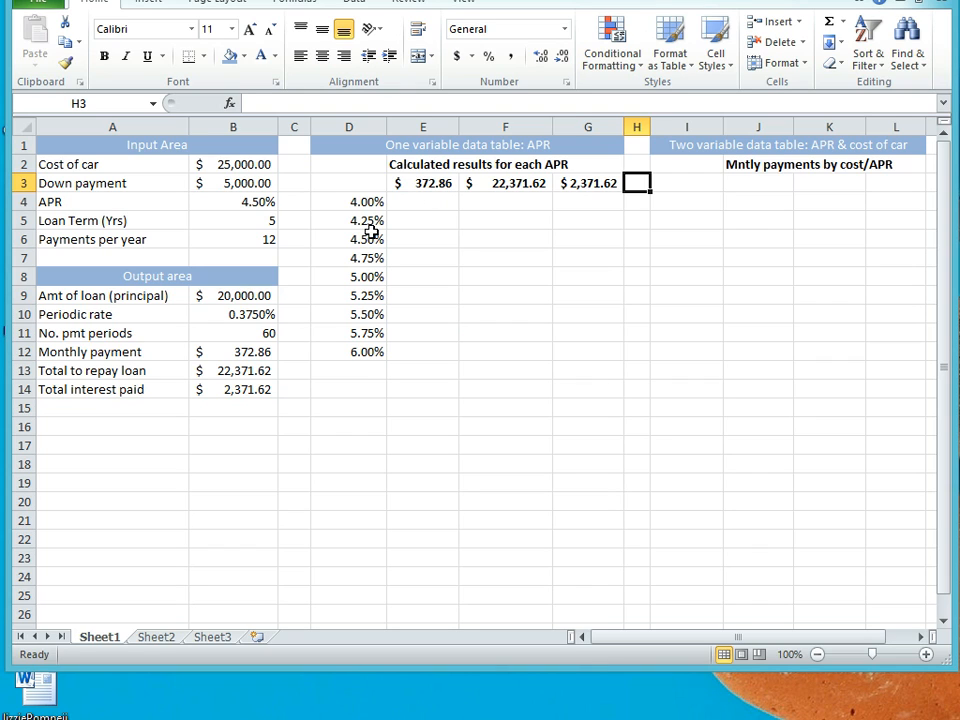
left_click(423, 185)
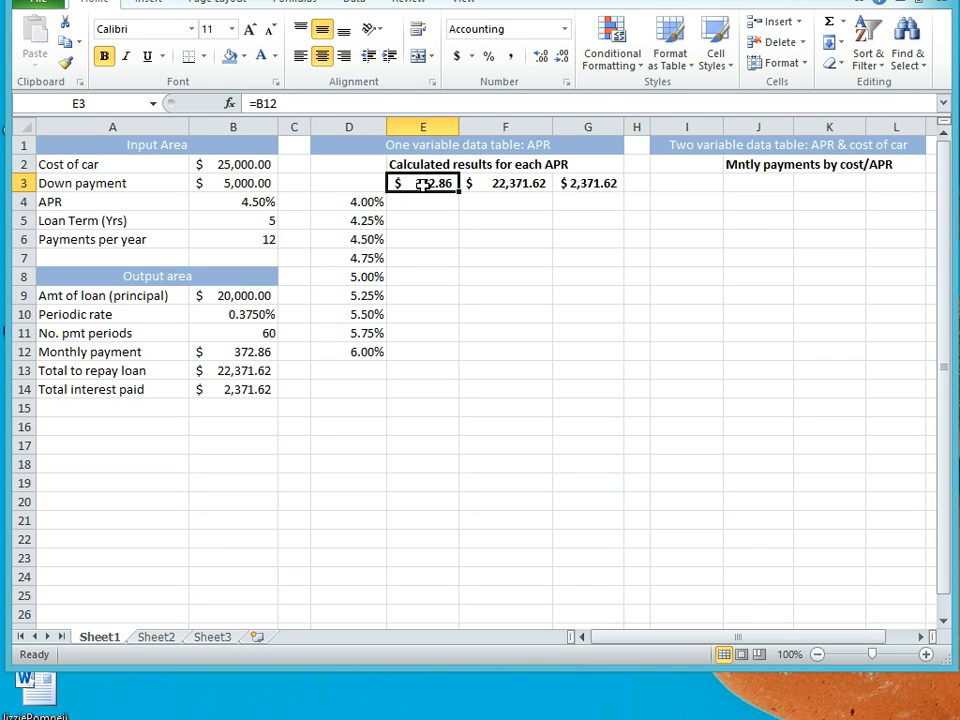
left_click(497, 183)
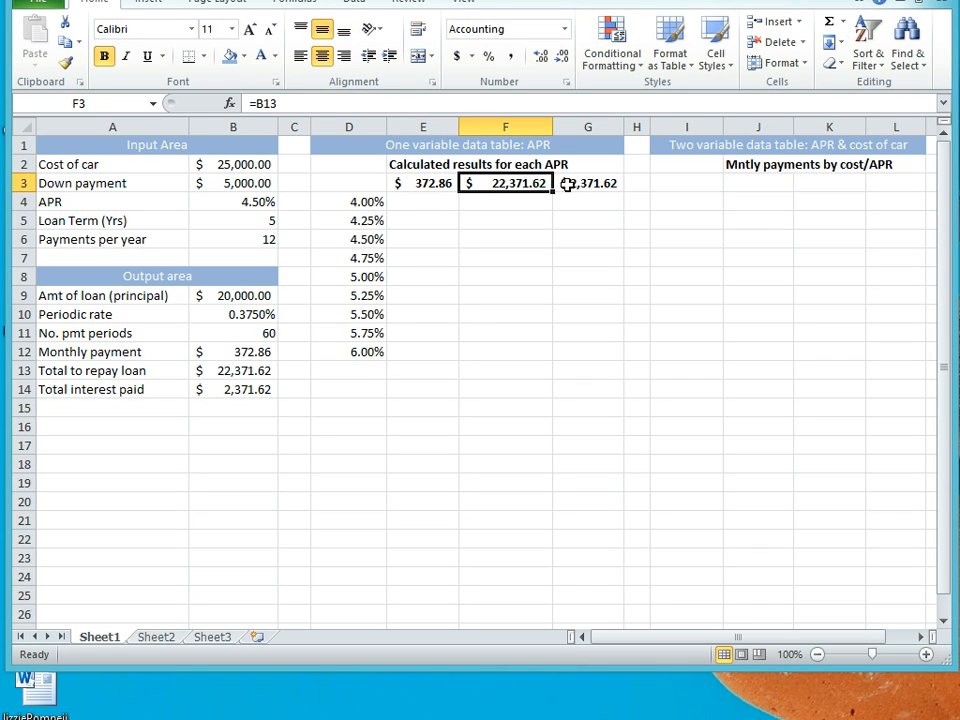
left_click(570, 183)
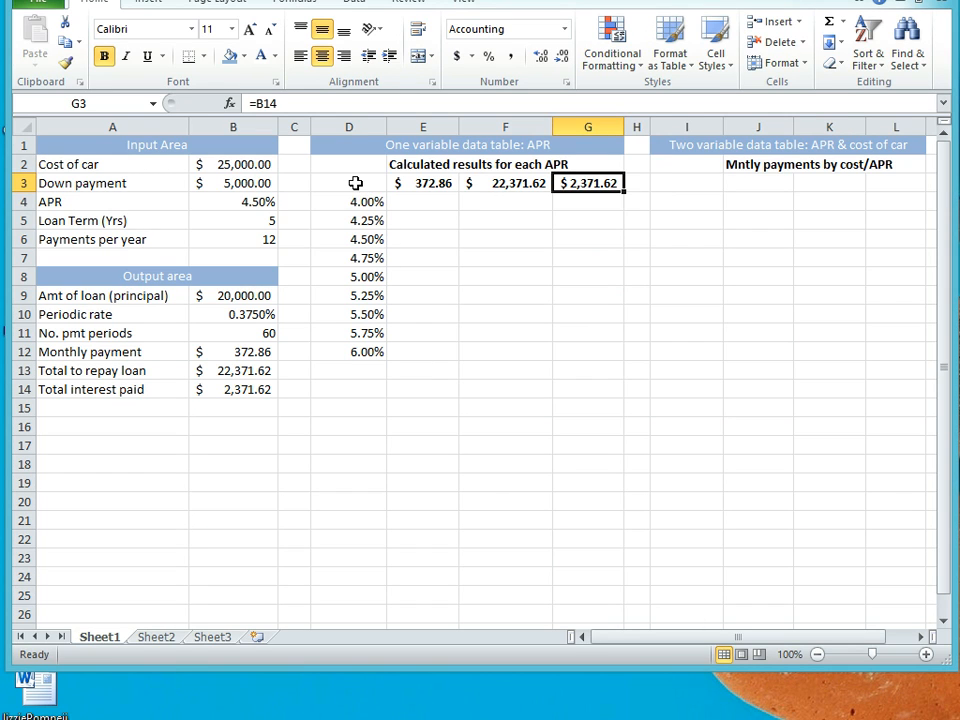
- Create a what-if data table over D3:G12 with the APR cell B4 as the column input cell
left_click_drag(355, 183, 578, 351)
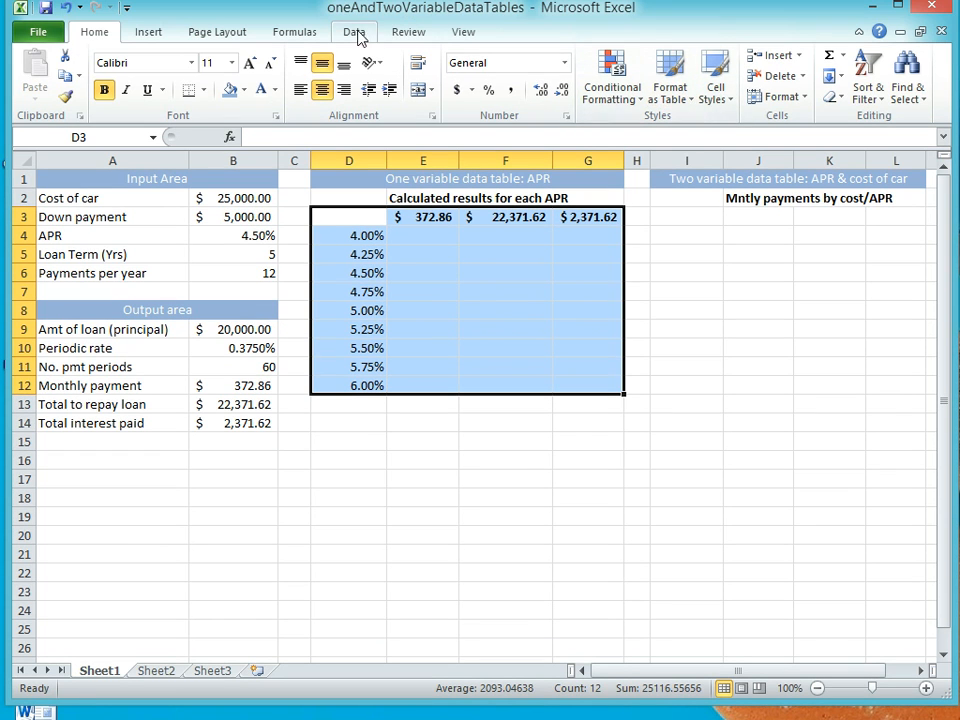
left_click(355, 1)
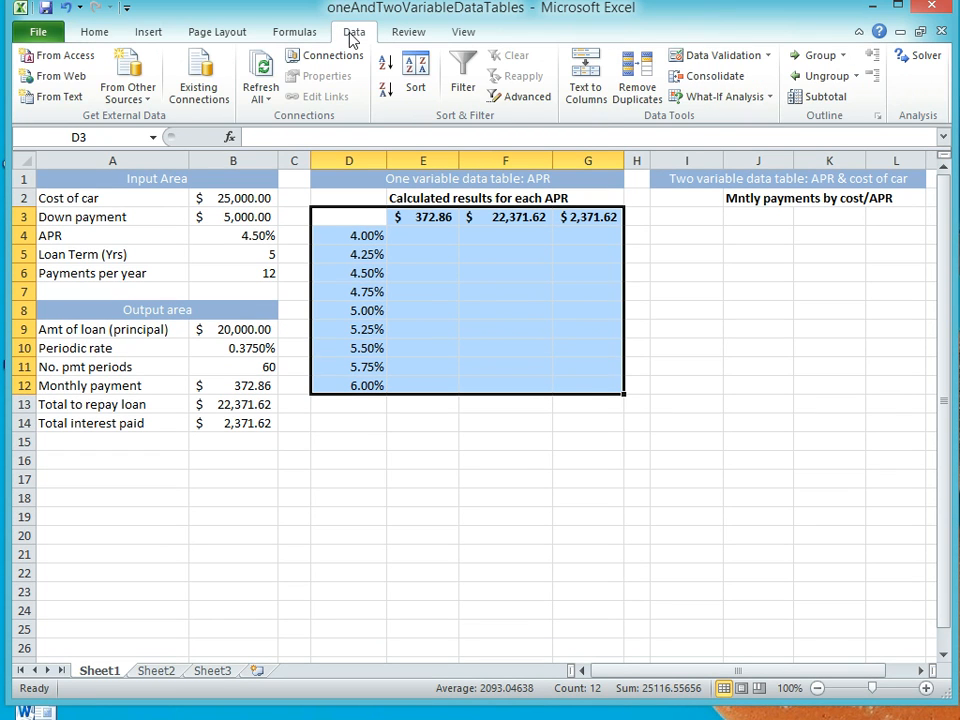
left_click(770, 98)
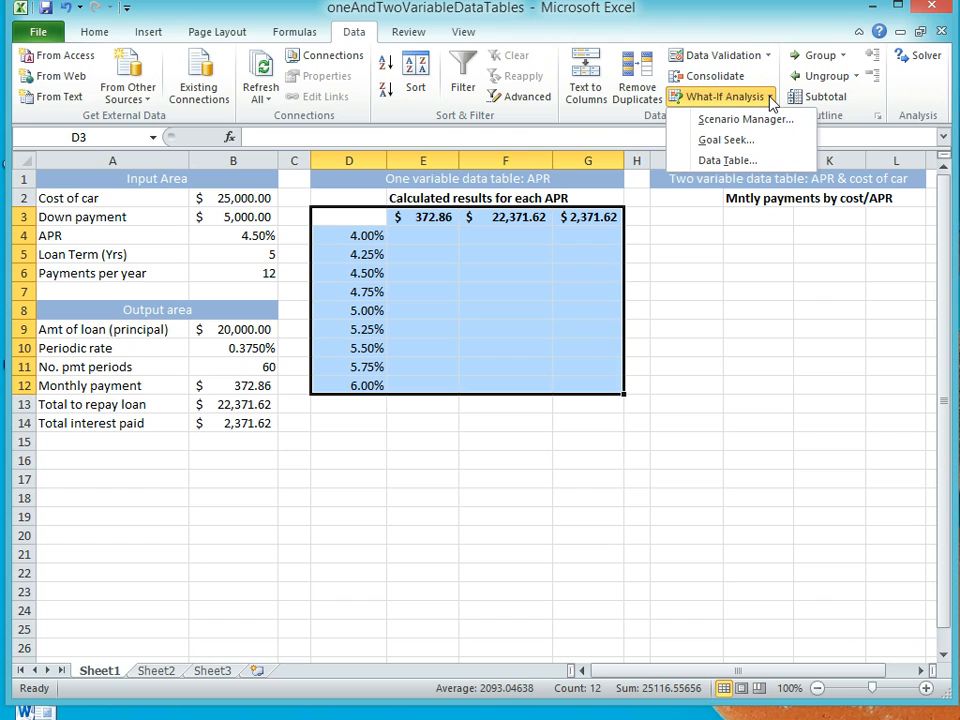
left_click(711, 161)
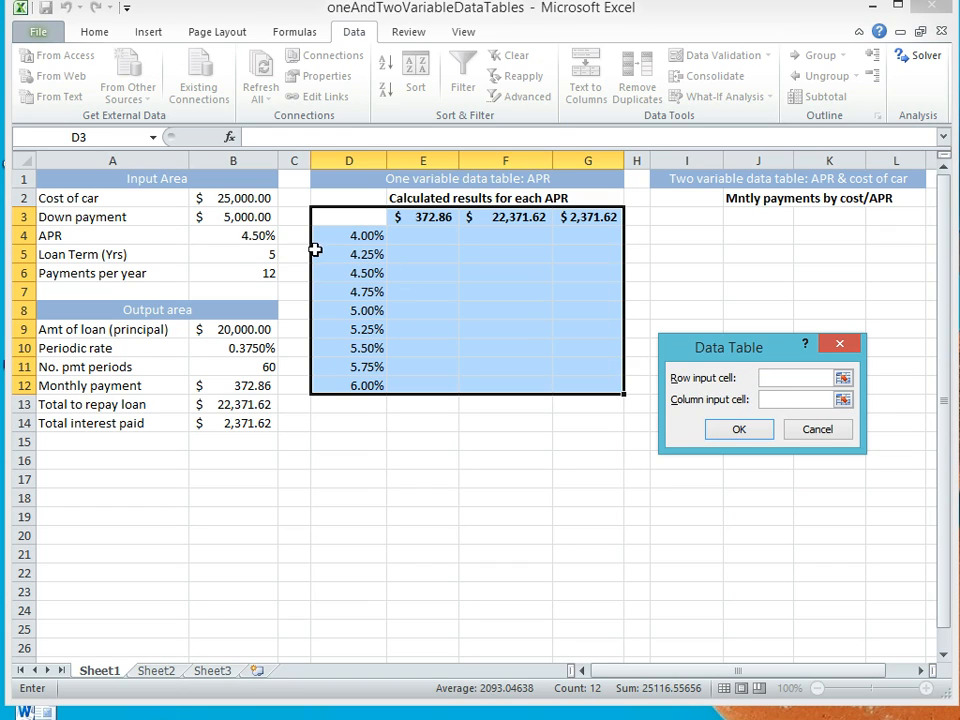
left_click(235, 235)
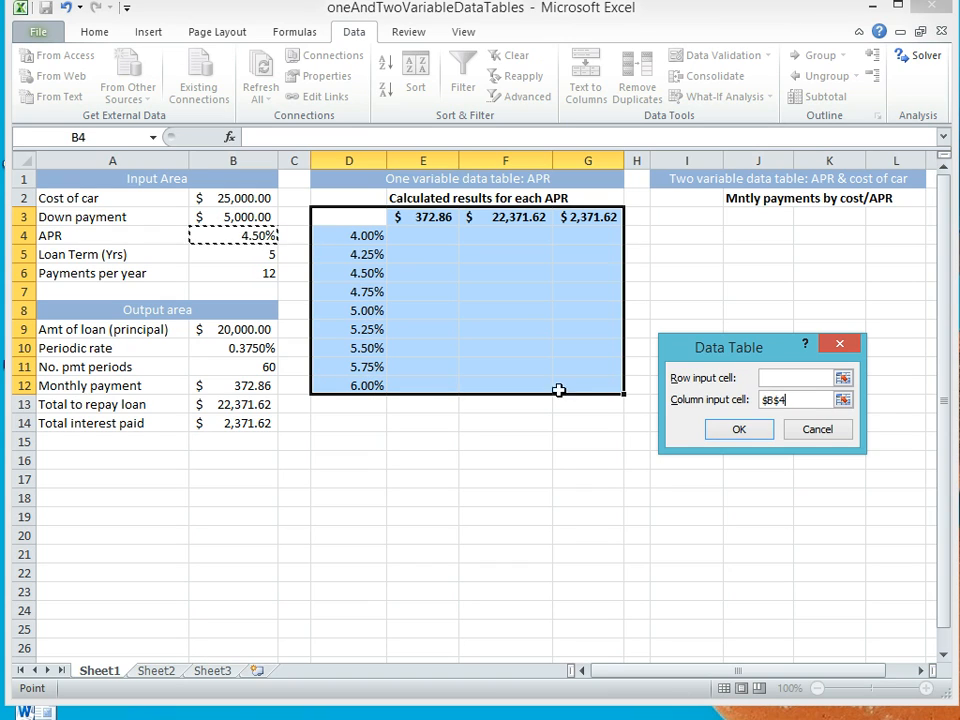
left_click(741, 429)
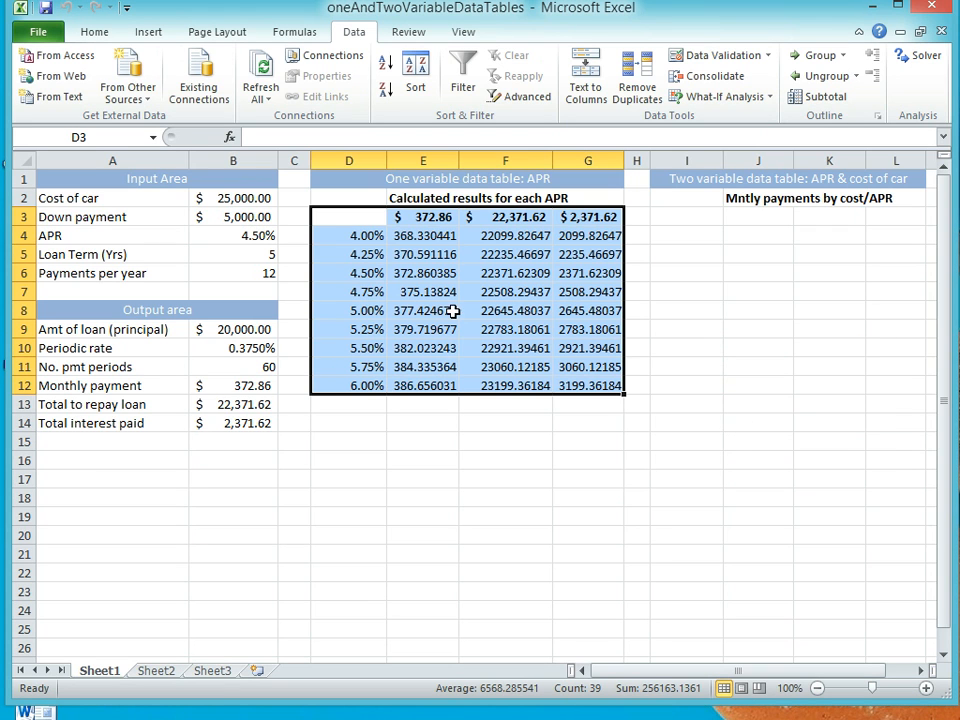
- Apply the dollar Accounting number format to the calculated results in E4:G12
left_click_drag(413, 238, 605, 386)
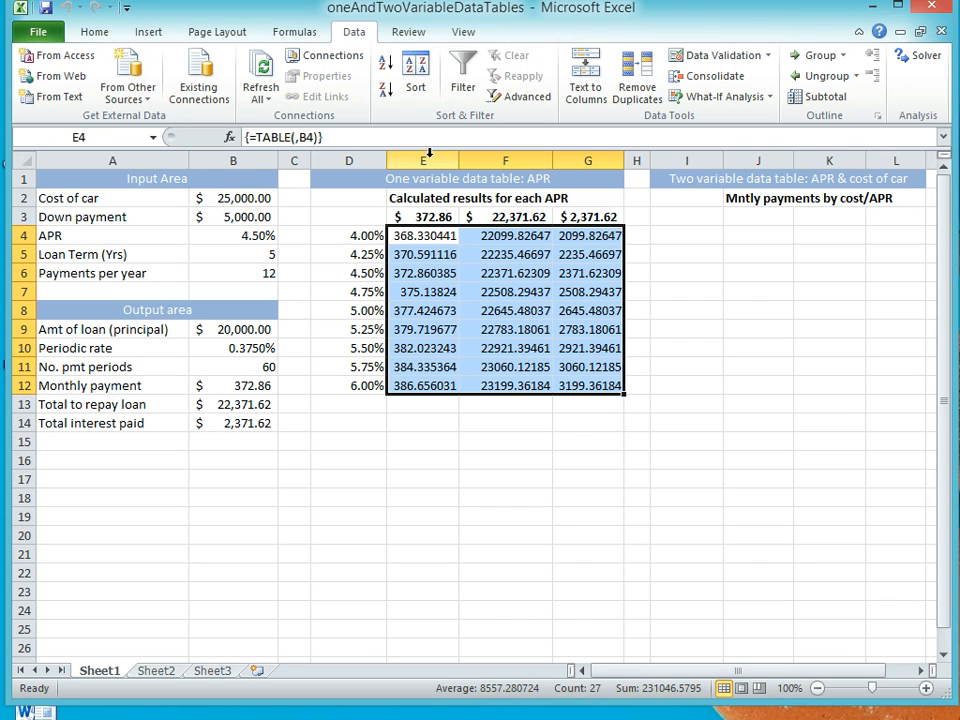
left_click(92, 33)
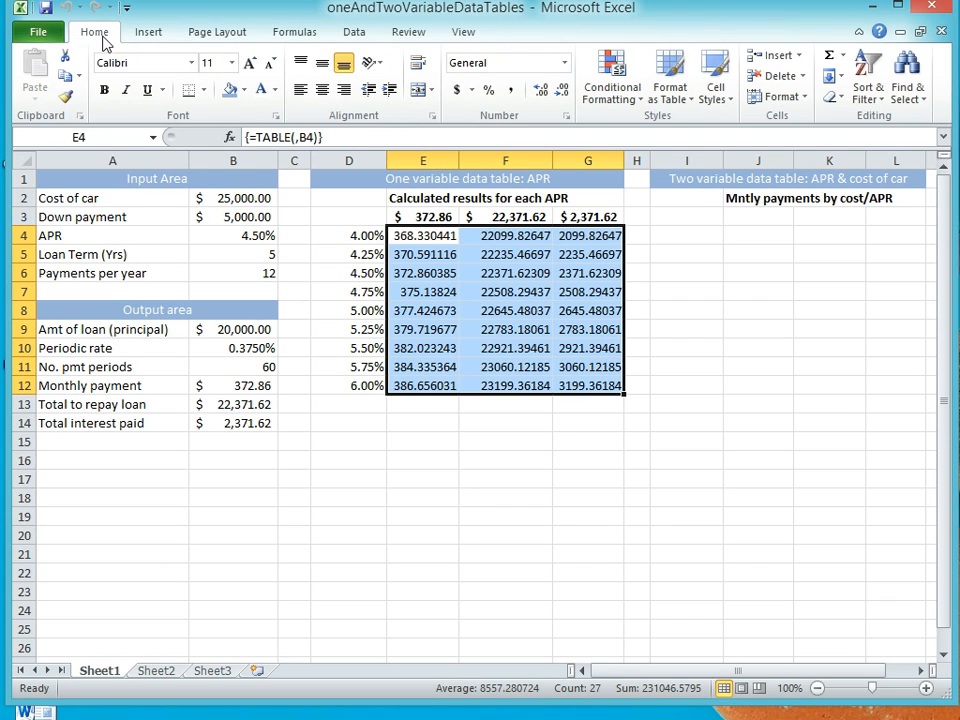
left_click(456, 92)
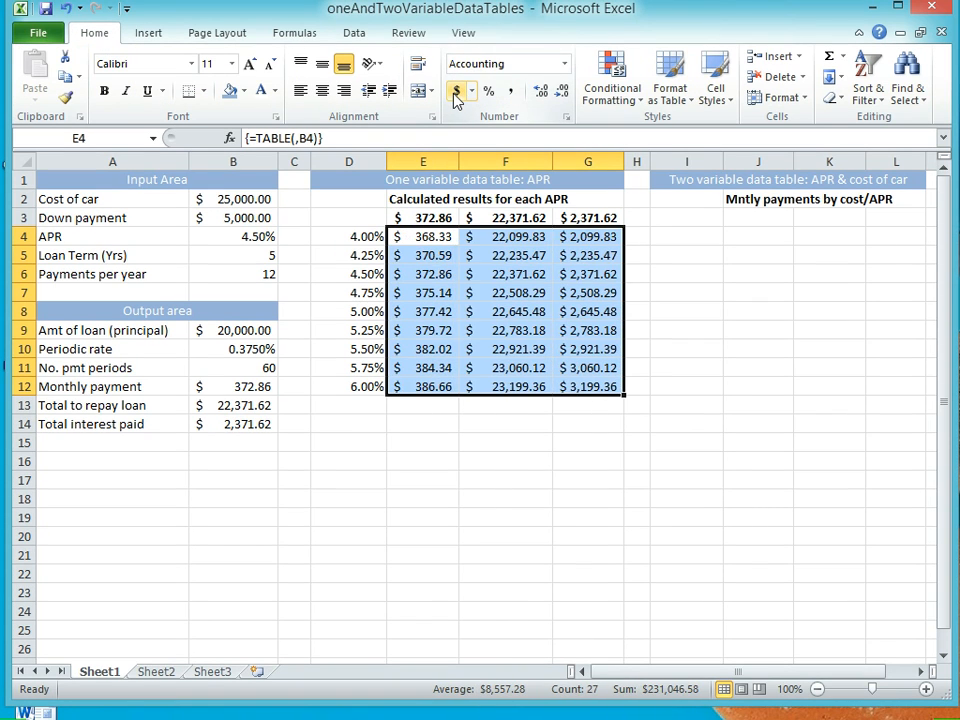
- Review the formulas in E3, F3 and G3 that head the one-variable table's result columns
left_click(421, 218)
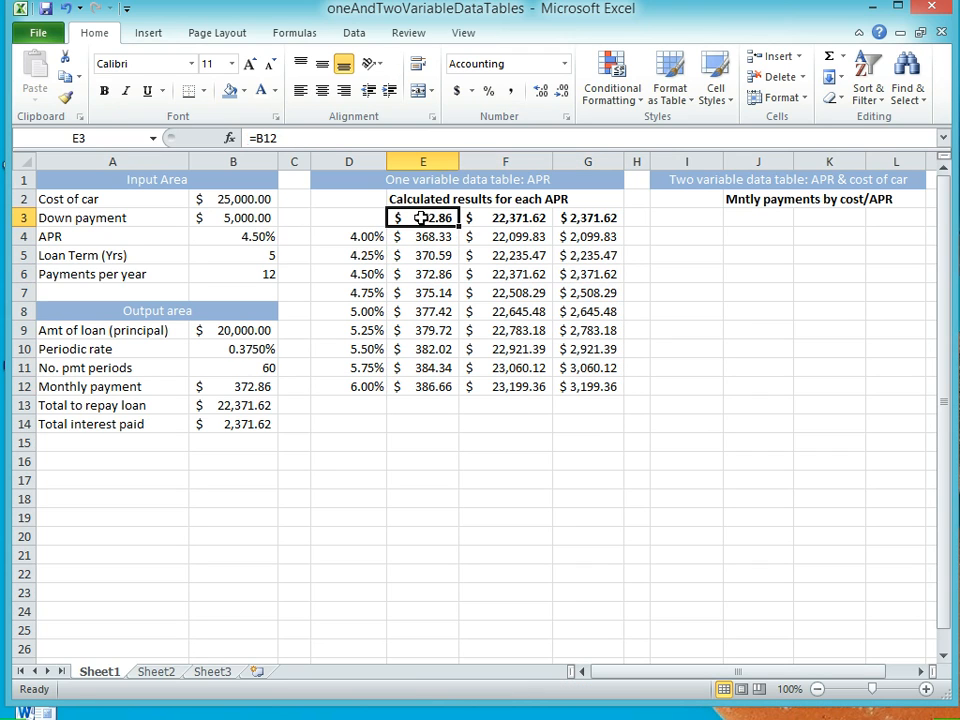
left_click(499, 217)
left_click(597, 219)
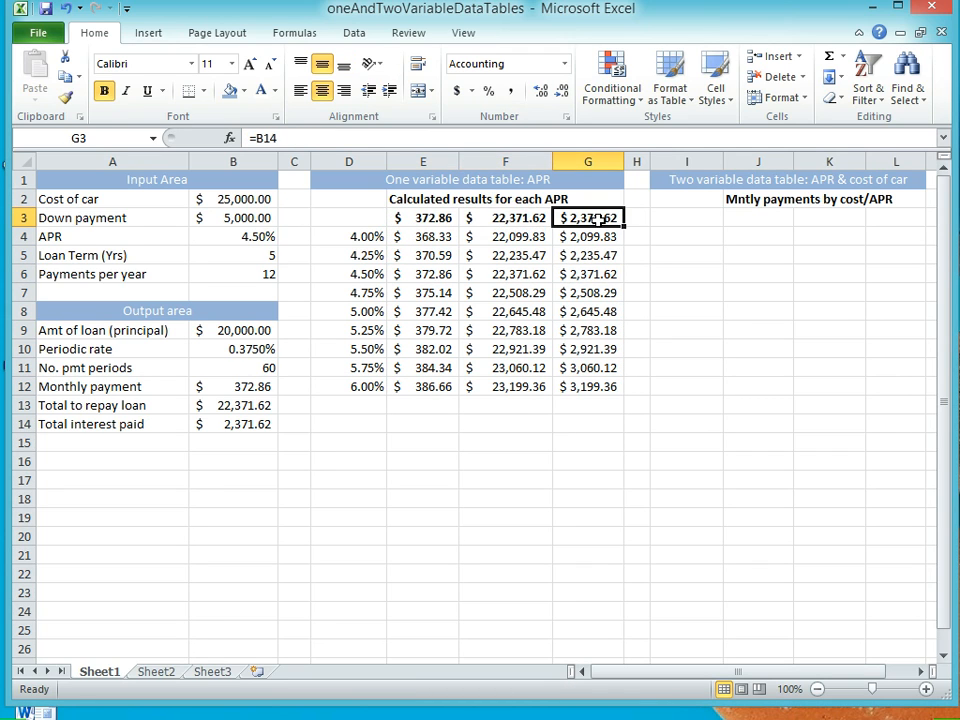
left_click(423, 217)
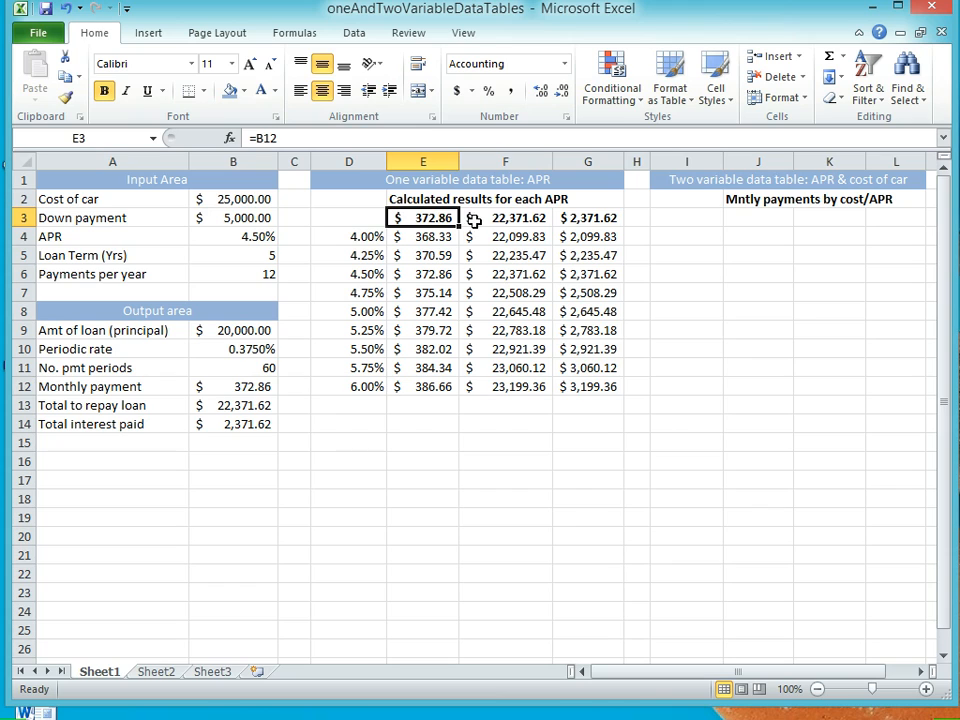
left_click(510, 218)
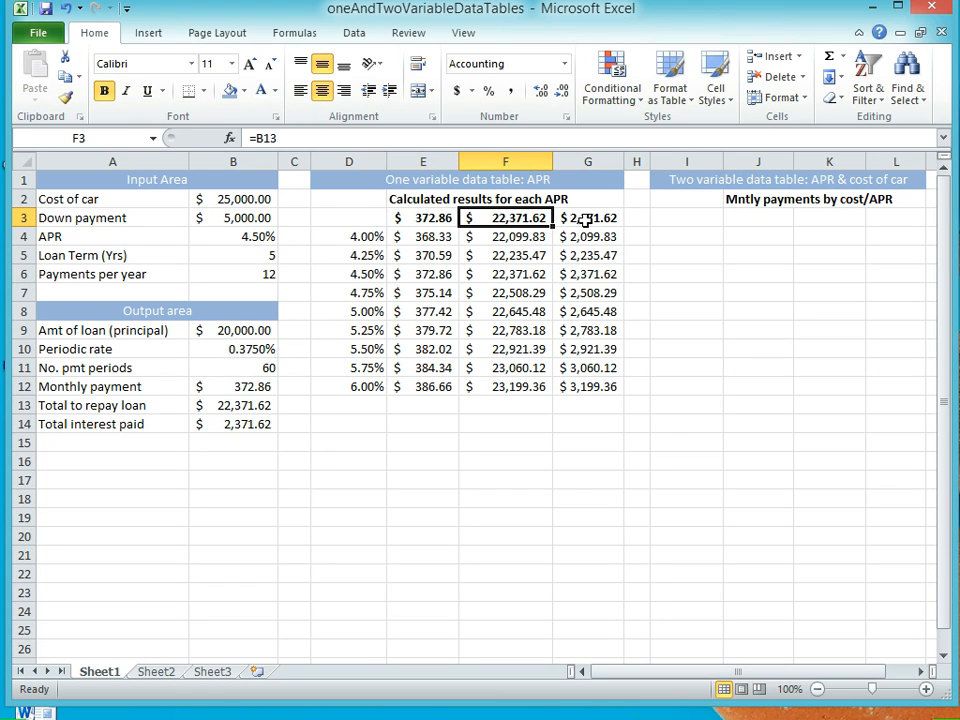
left_click(587, 221)
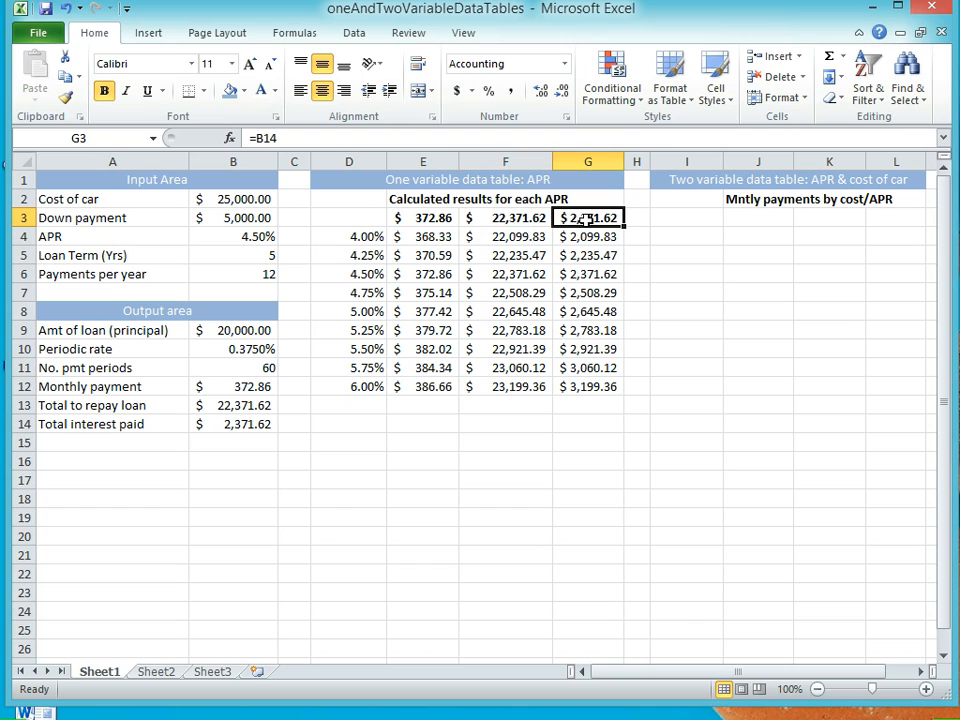
- Give the monthly payment formula cell E3 the custom number format "Monthly Pay" and widen column E to fit the label
left_click(419, 218)
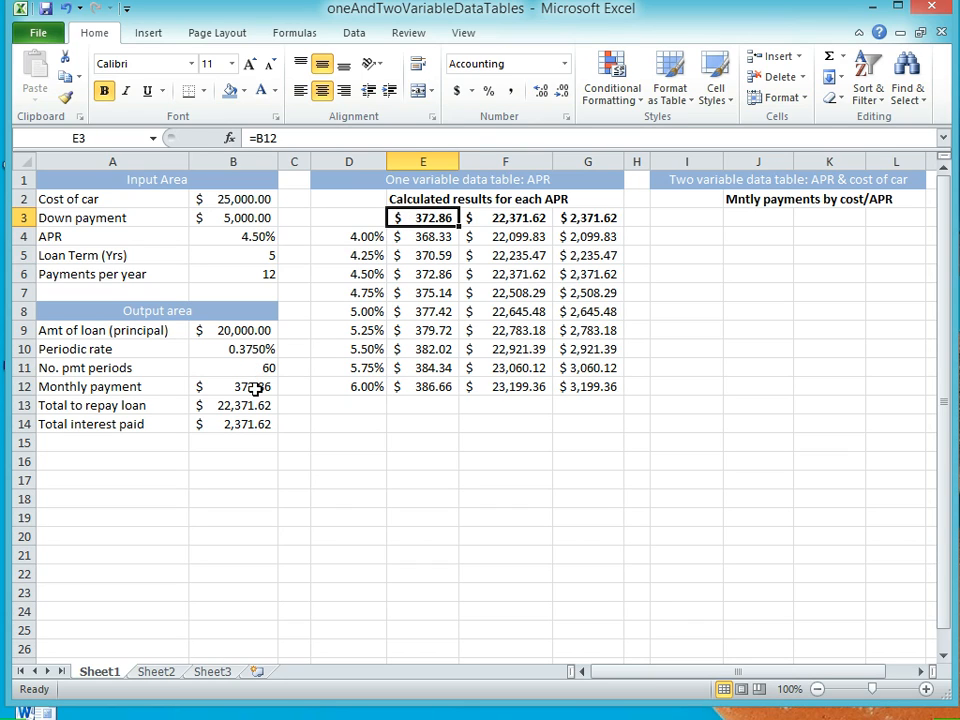
left_click(564, 66)
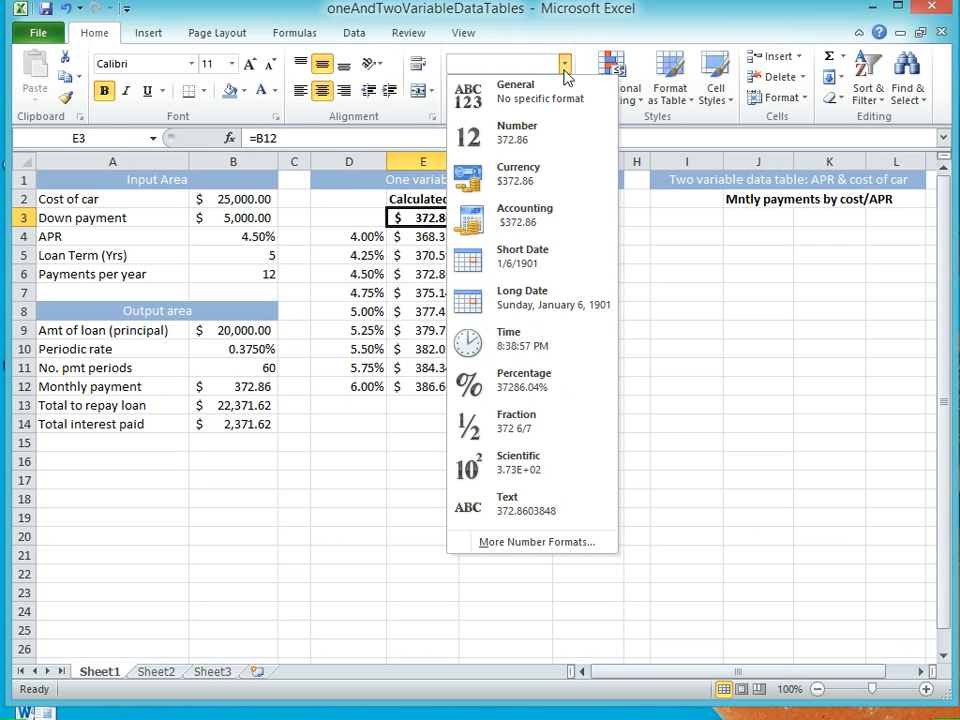
left_click(536, 543)
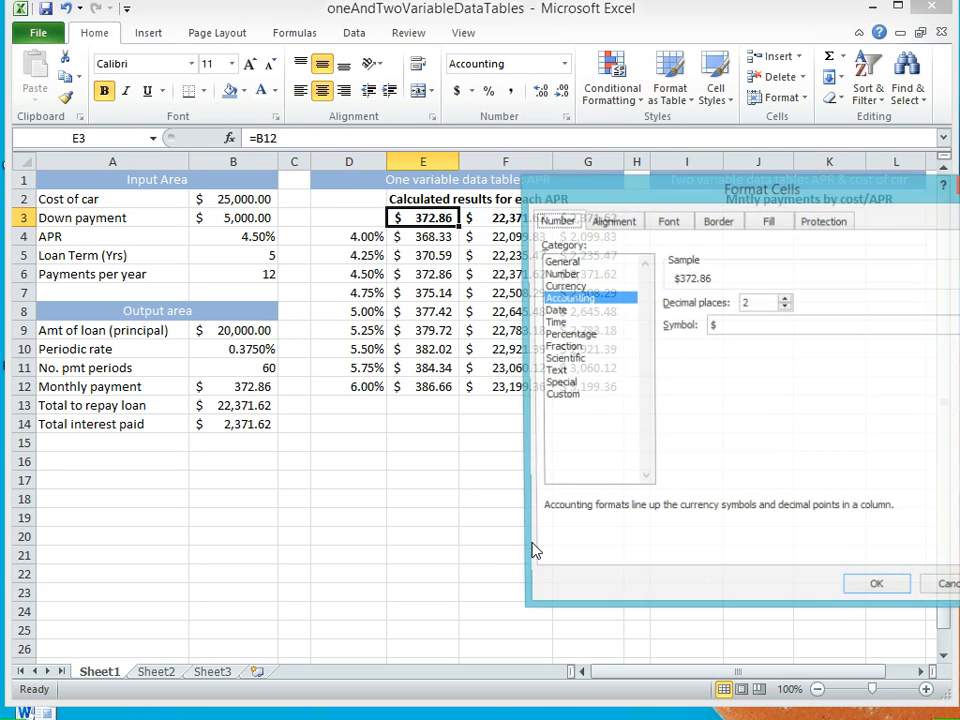
left_click(572, 397)
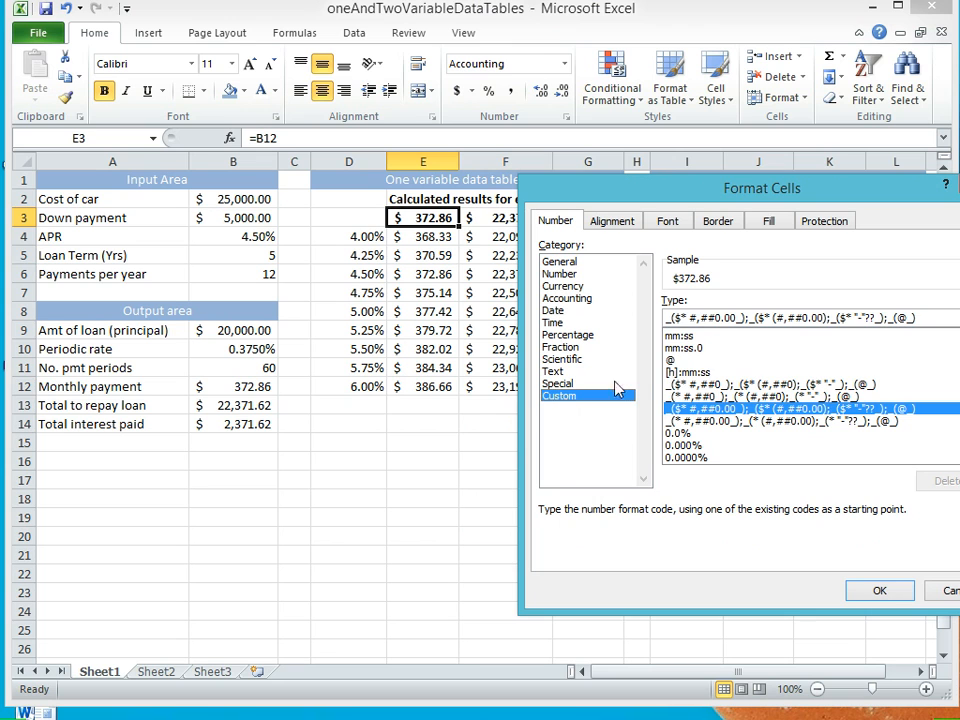
left_click(940, 338)
left_click(940, 338)
left_click(940, 338)
left_click(940, 338)
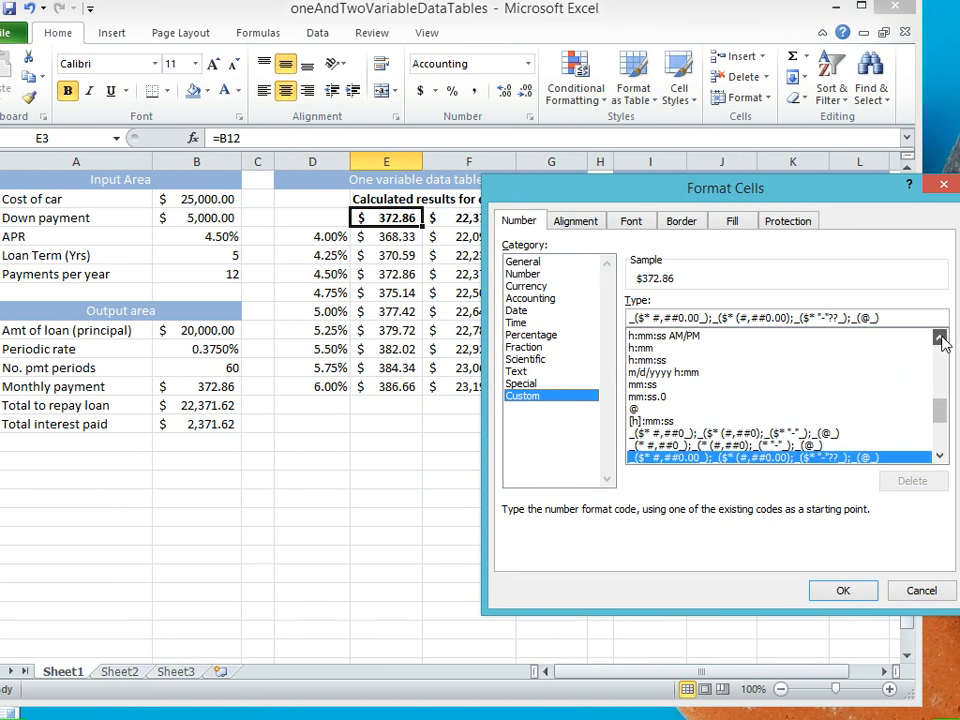
left_click_drag(940, 338, 940, 338)
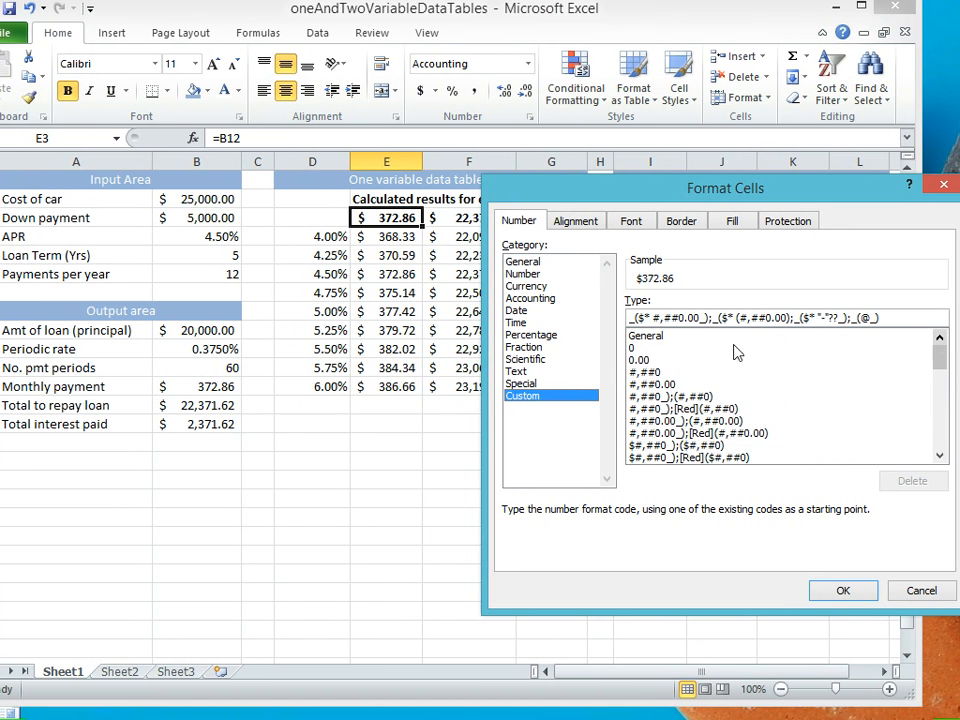
left_click(657, 336)
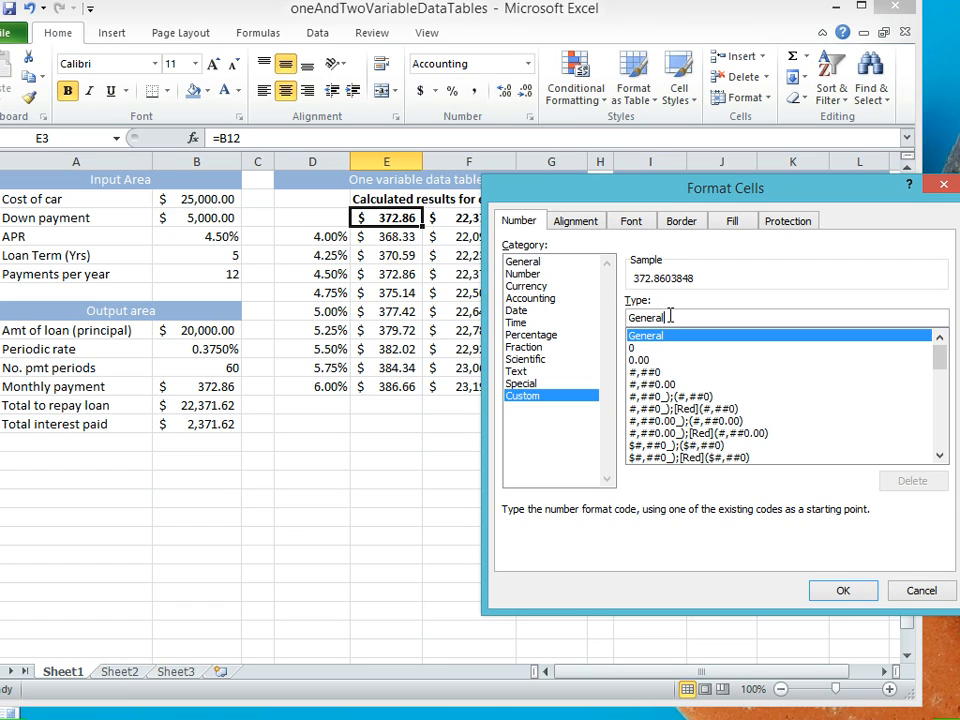
left_click(670, 316)
key("BackSpace")
key("BackSpace")
key("BackSpace")
key("BackSpace")
key("BackSpace")
key("BackSpace")
key("BackSpace")
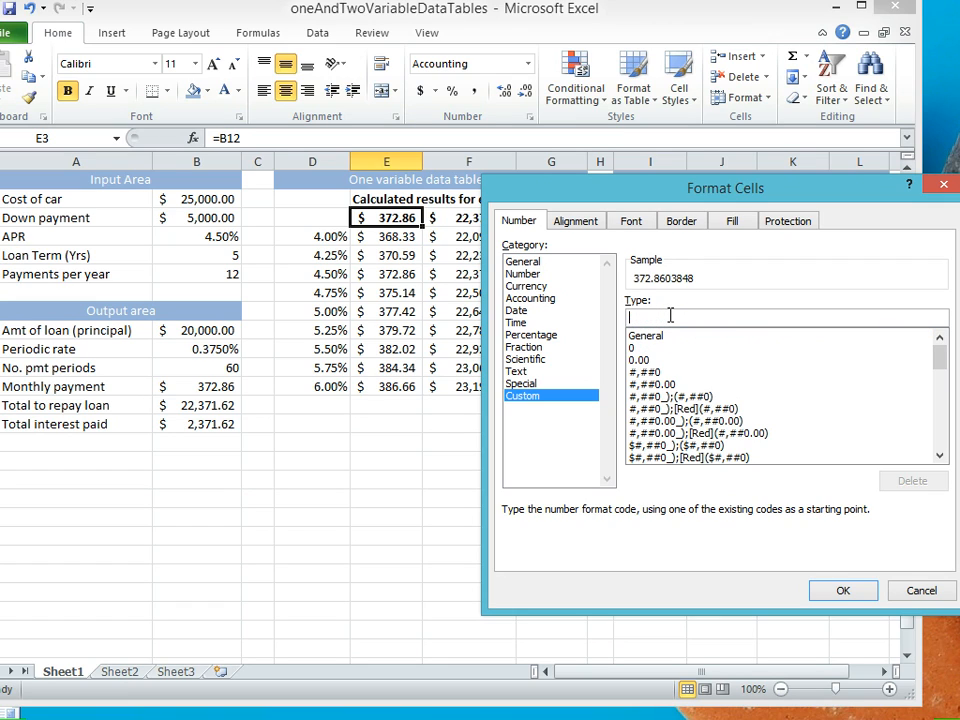
type("\"Monthly")
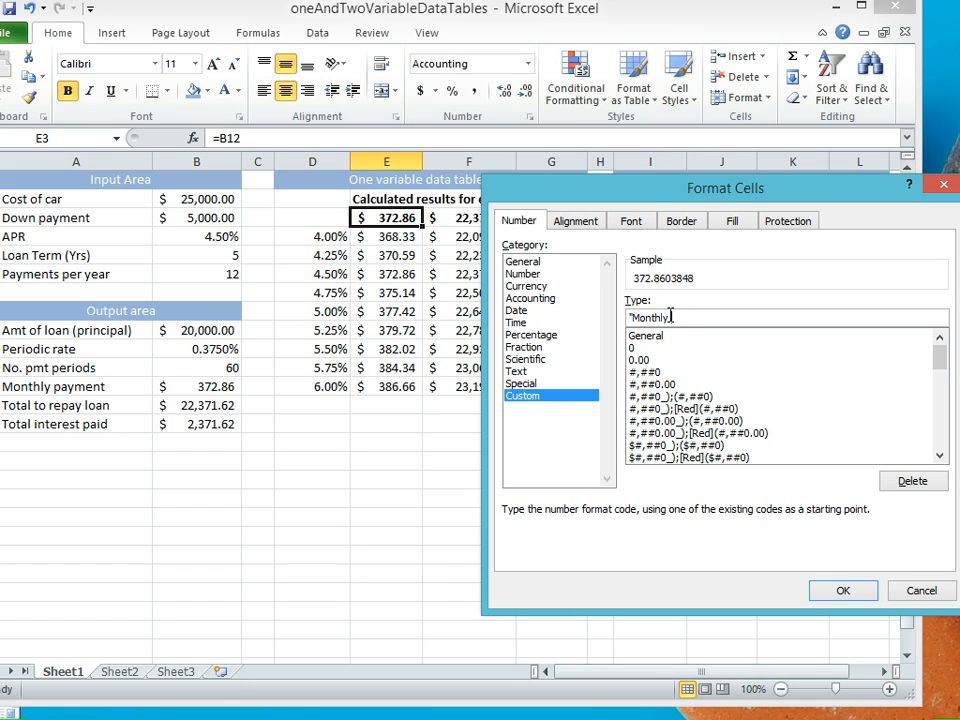
type(" Pay\"")
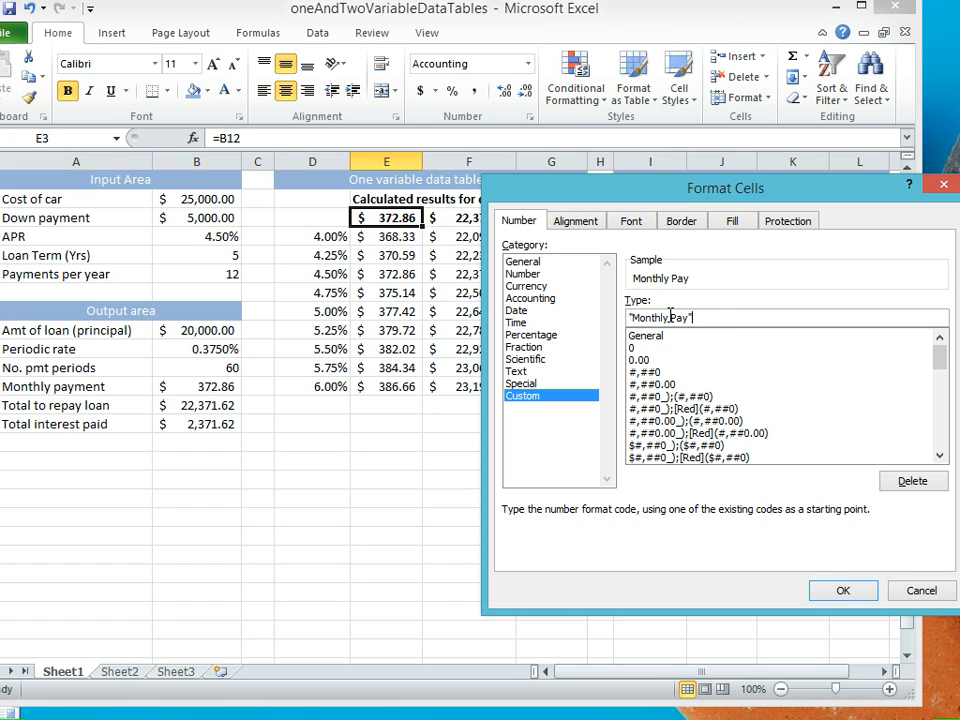
key("Return")
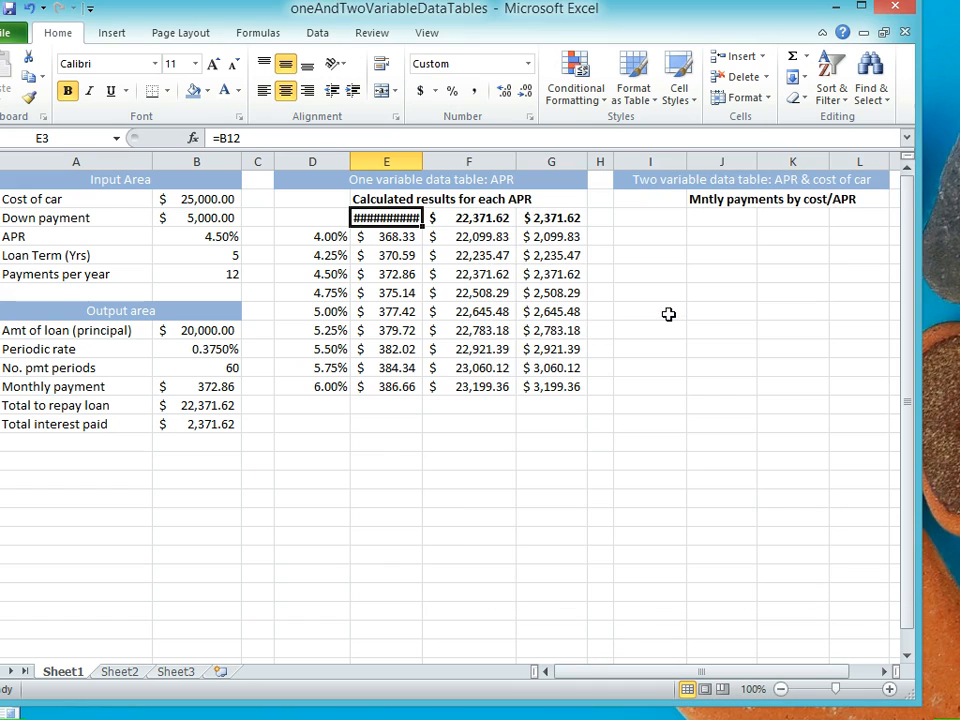
left_click_drag(424, 160, 436, 160)
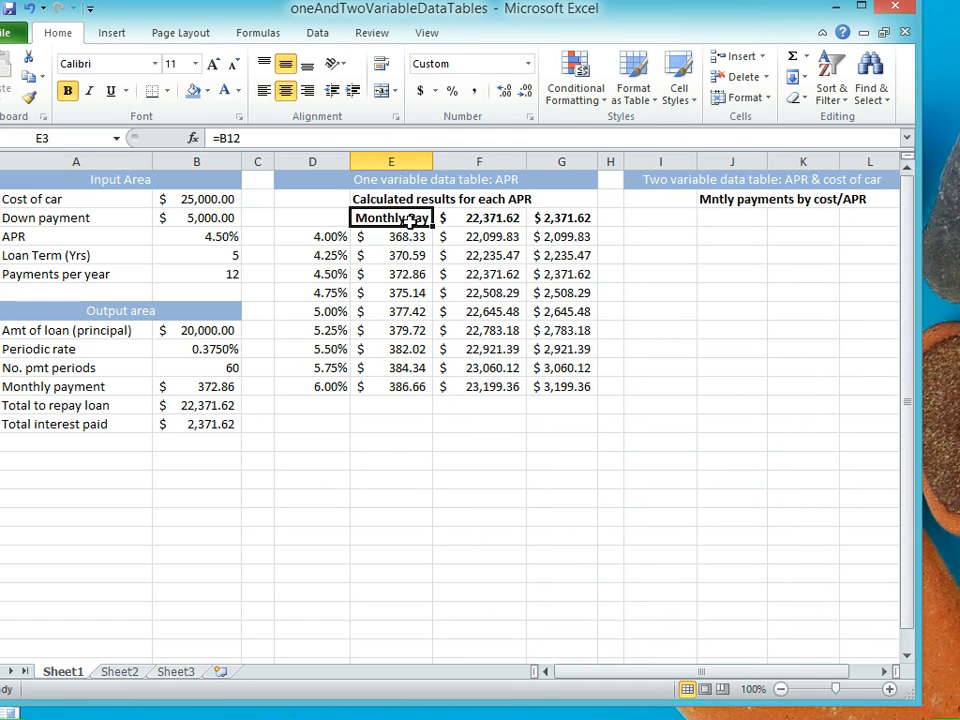
- Give the total repayment formula cell F3 the custom number format "Total Repay" and check the formulas behind labels E3 and F3
left_click(480, 217)
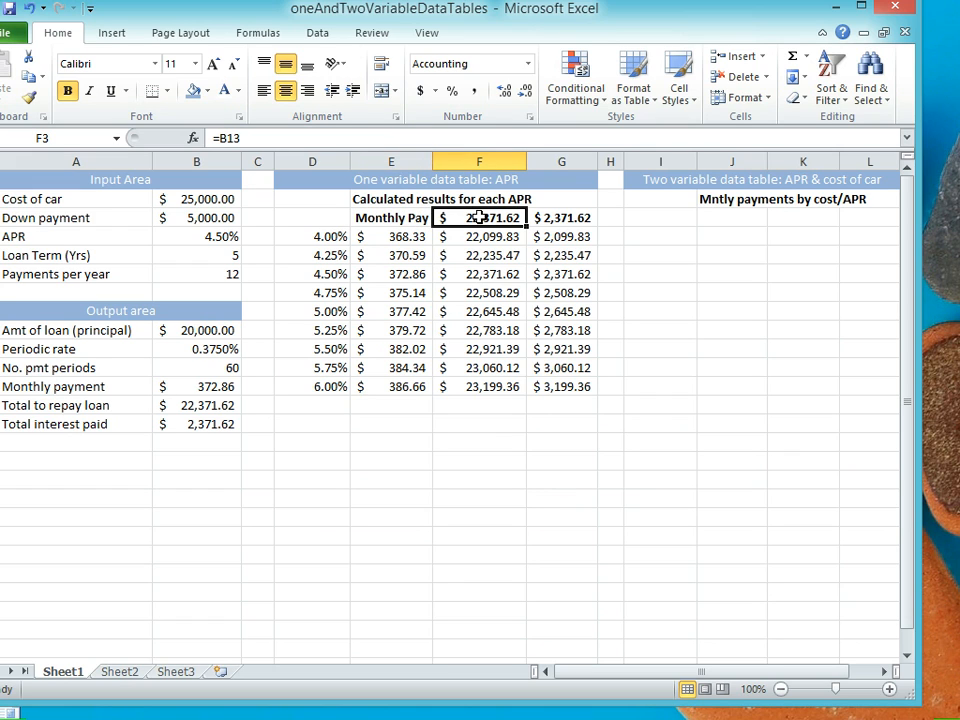
left_click(528, 64)
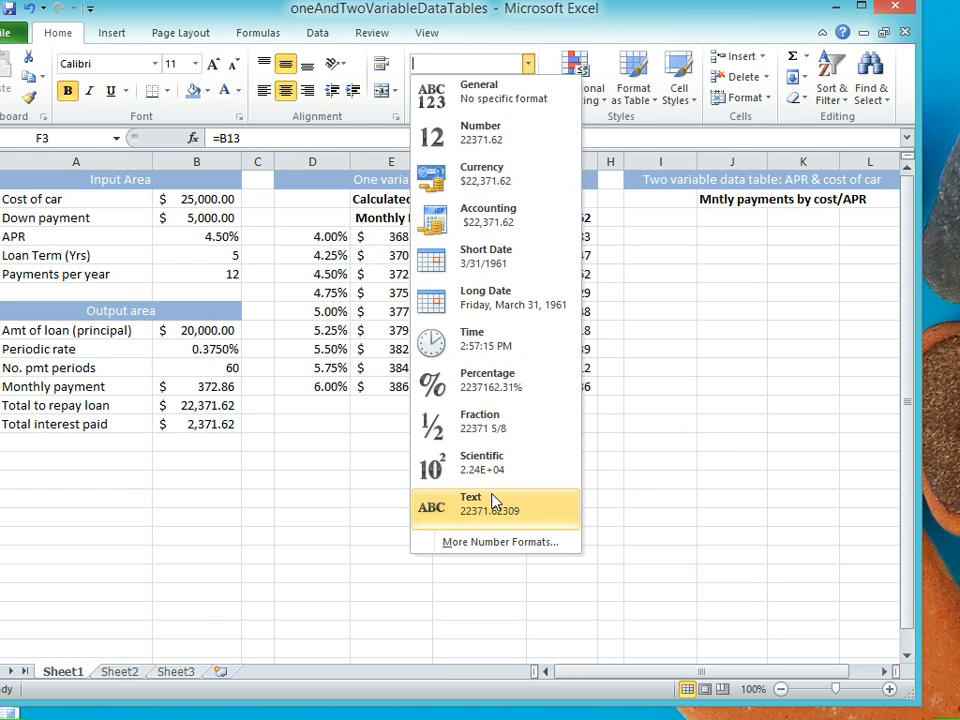
left_click(491, 545)
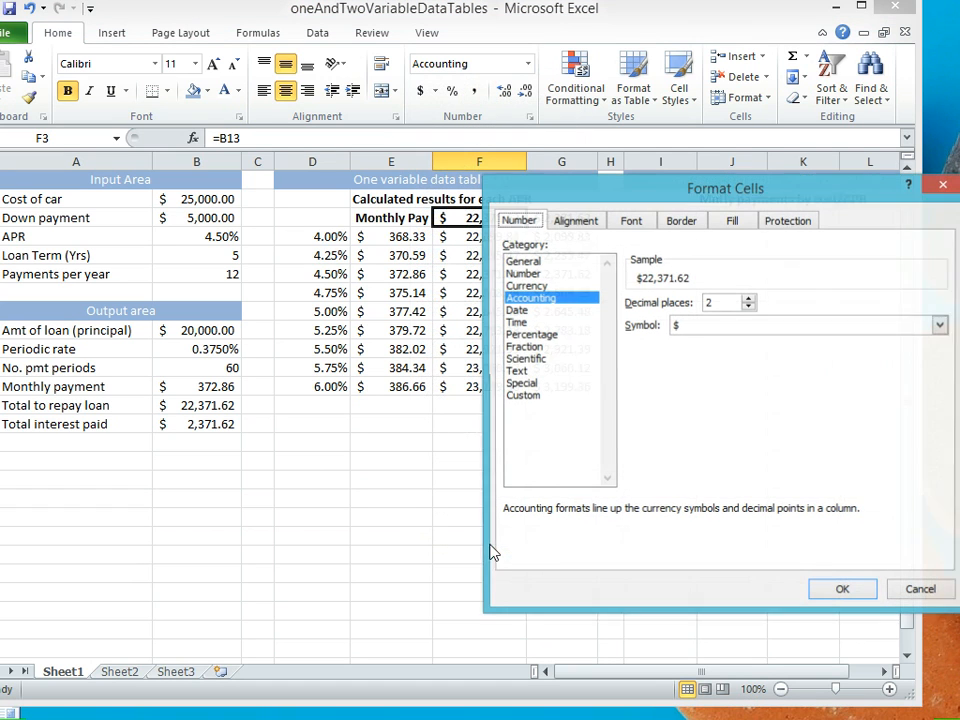
left_click(538, 397)
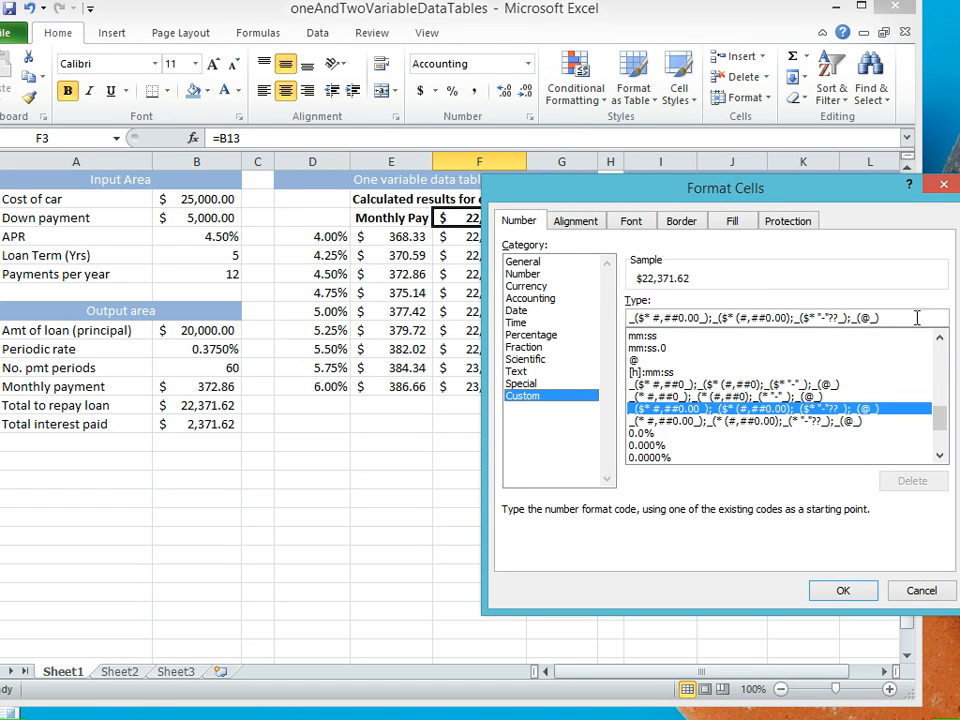
left_click_drag(942, 418, 942, 365)
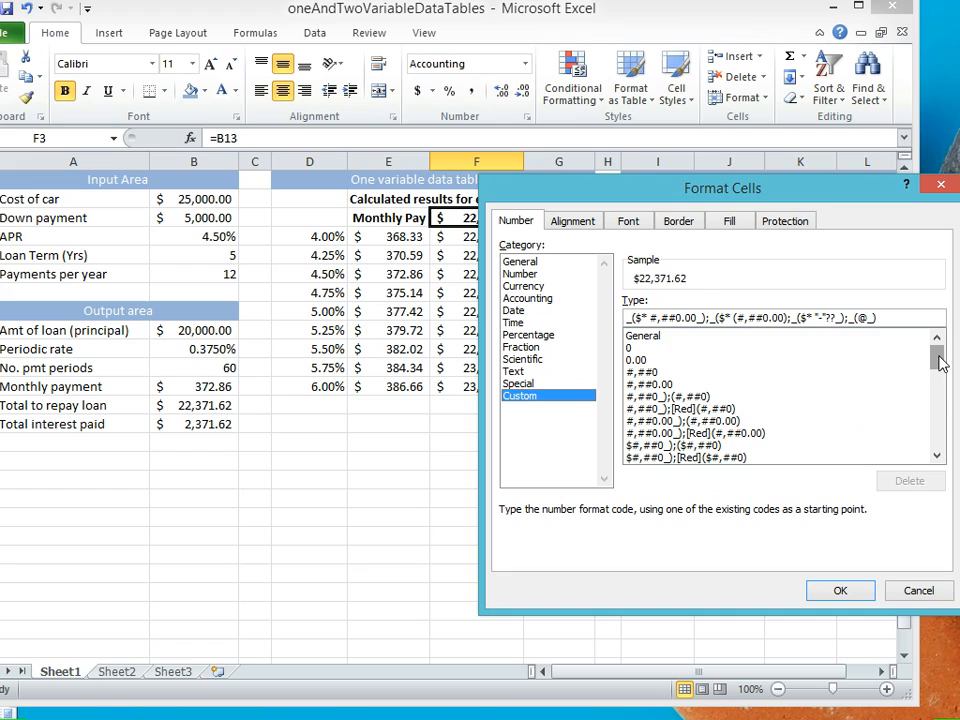
left_click(646, 337)
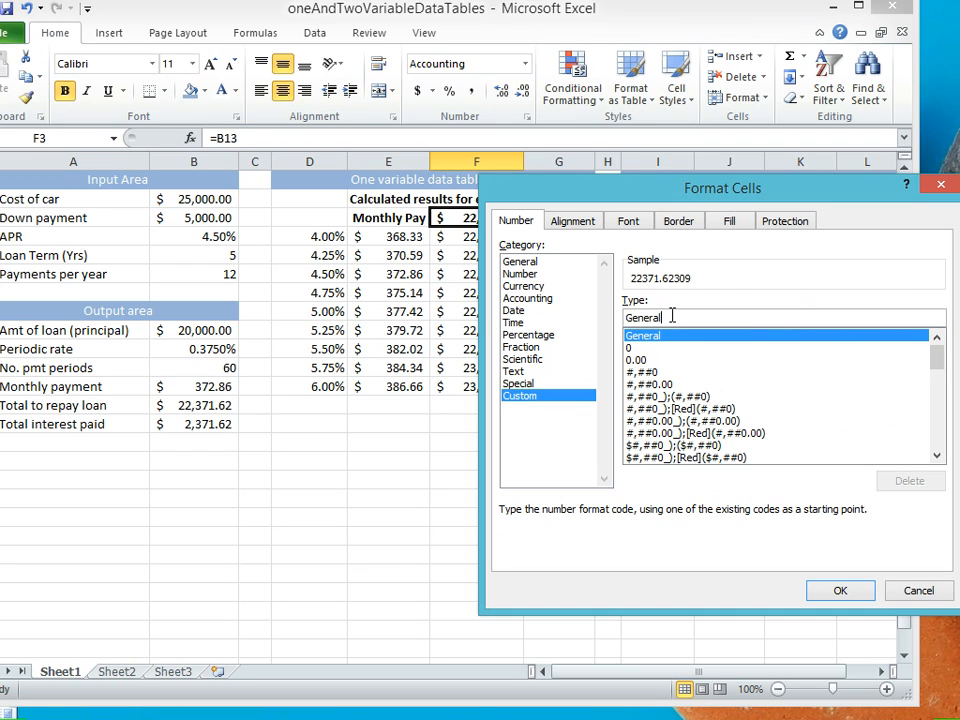
key("BackSpace")
key("BackSpace")
key("BackSpace")
key("BackSpace")
key("BackSpace")
key("BackSpace")
key("BackSpace")
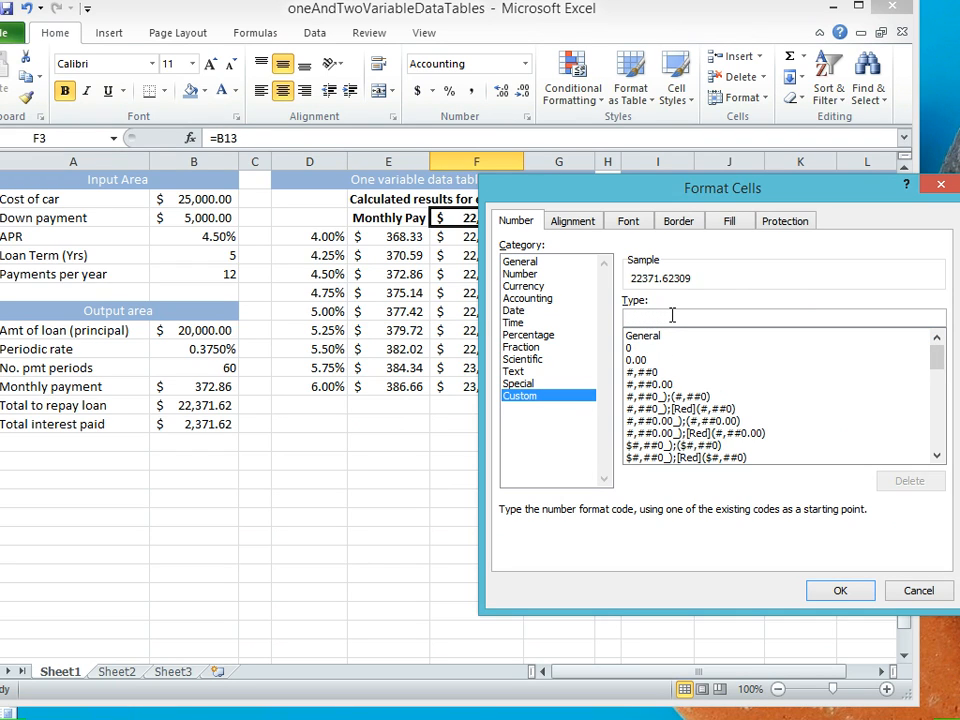
type("\"Total Re")
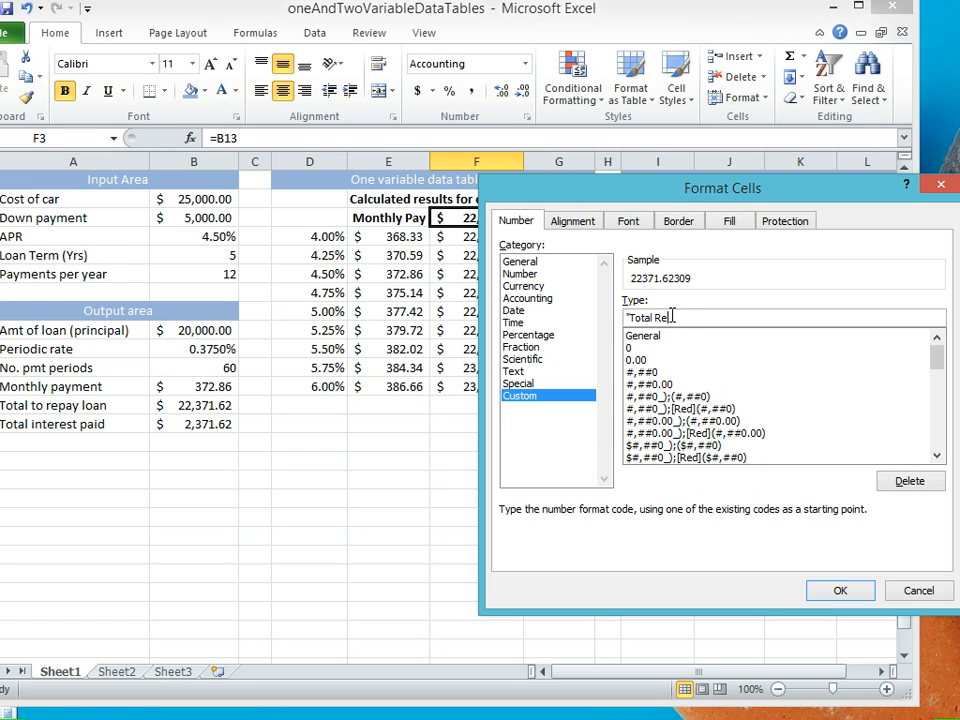
type("pay\"")
key("Return")
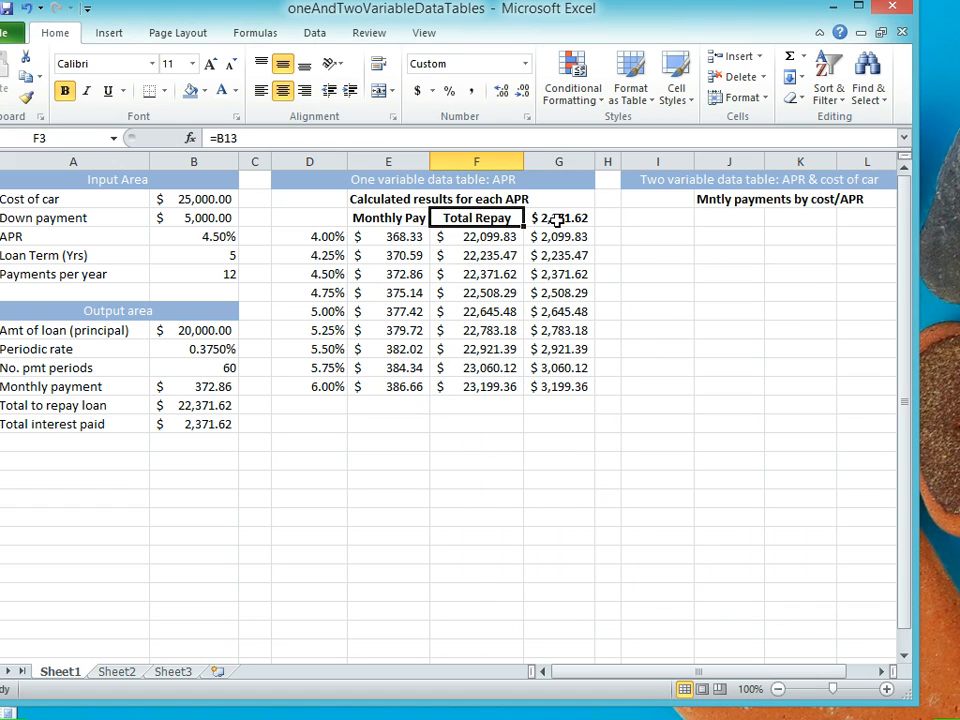
left_click(402, 218)
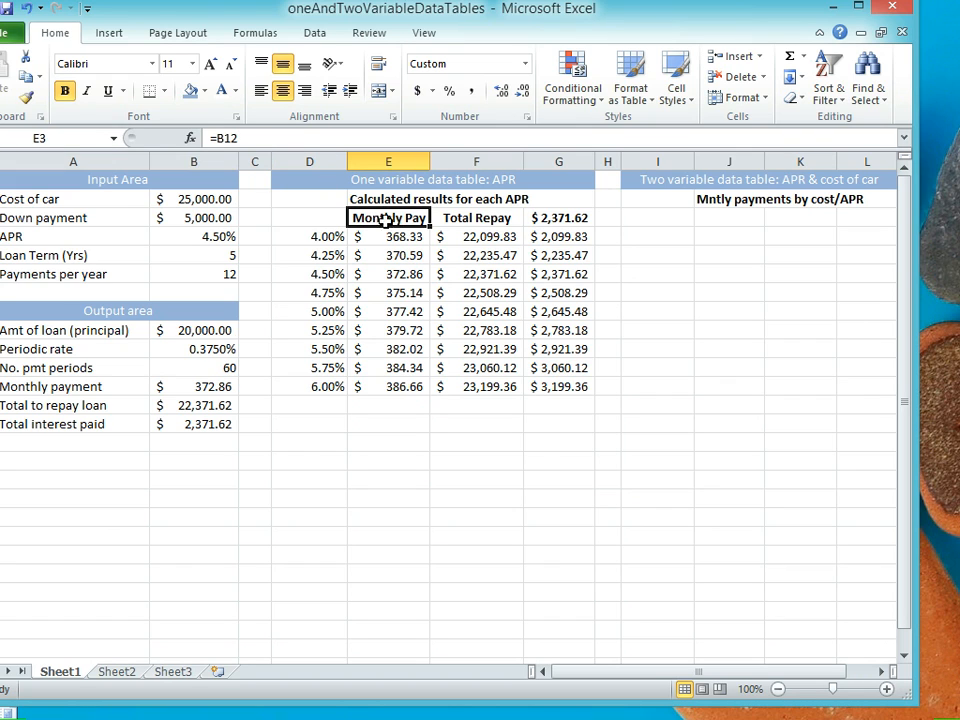
left_click(478, 219)
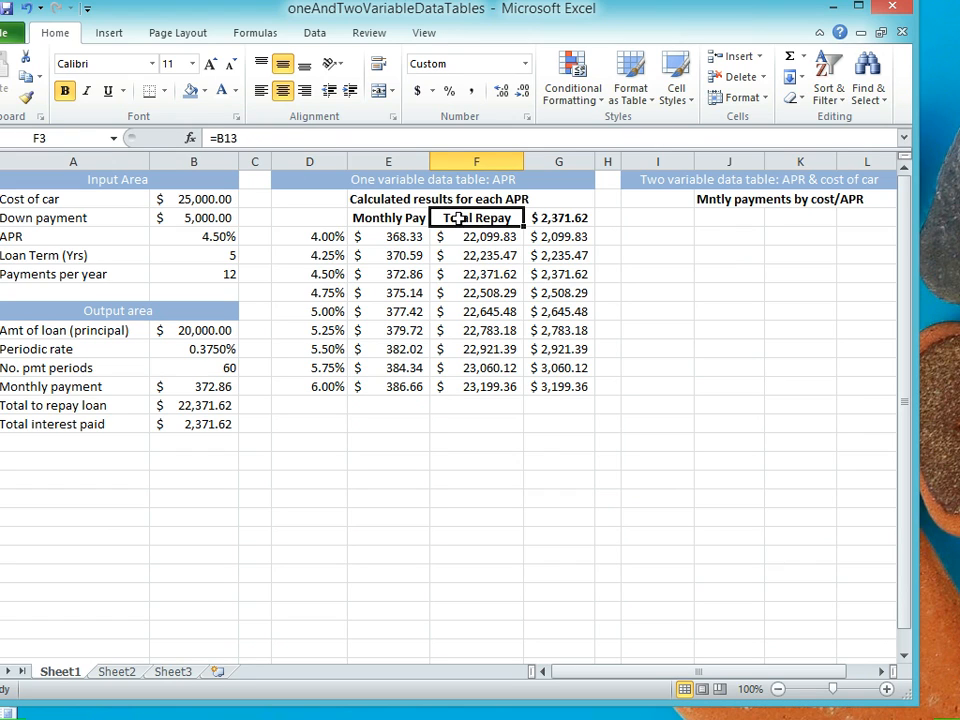
- Give the total interest formula cell G3 the custom number format "Tot Interest" and widen column G to fit the label
left_click(559, 219)
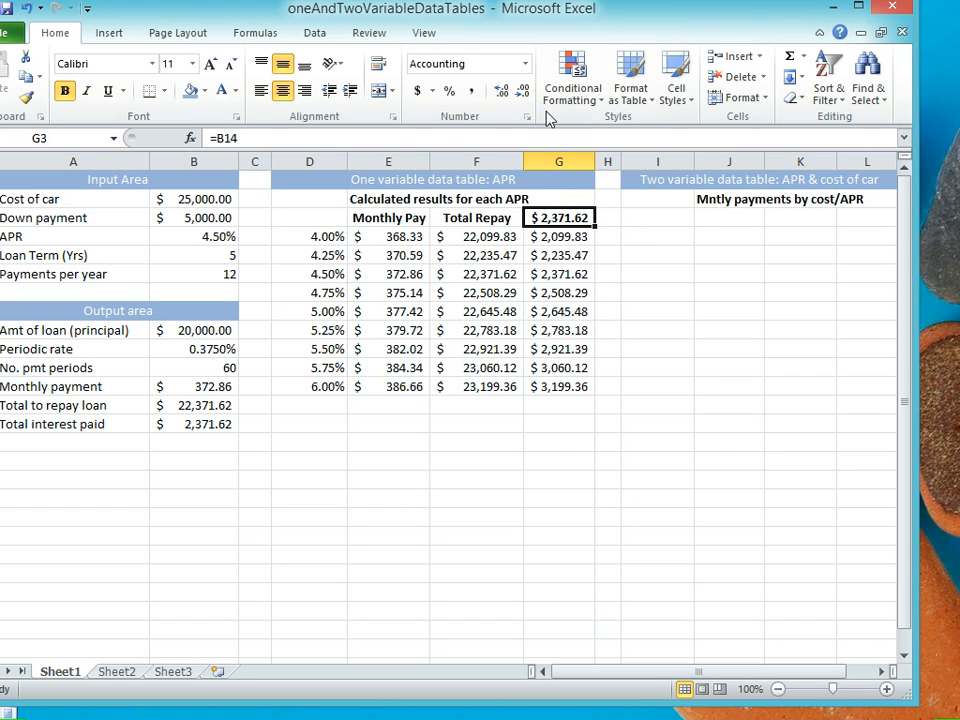
left_click(525, 64)
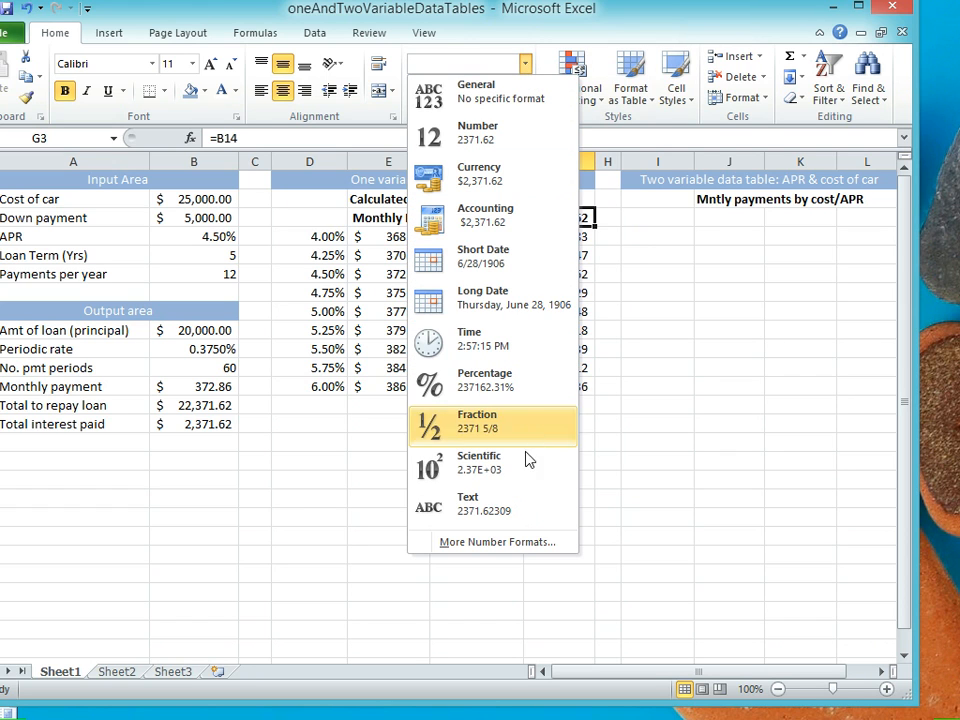
left_click(503, 542)
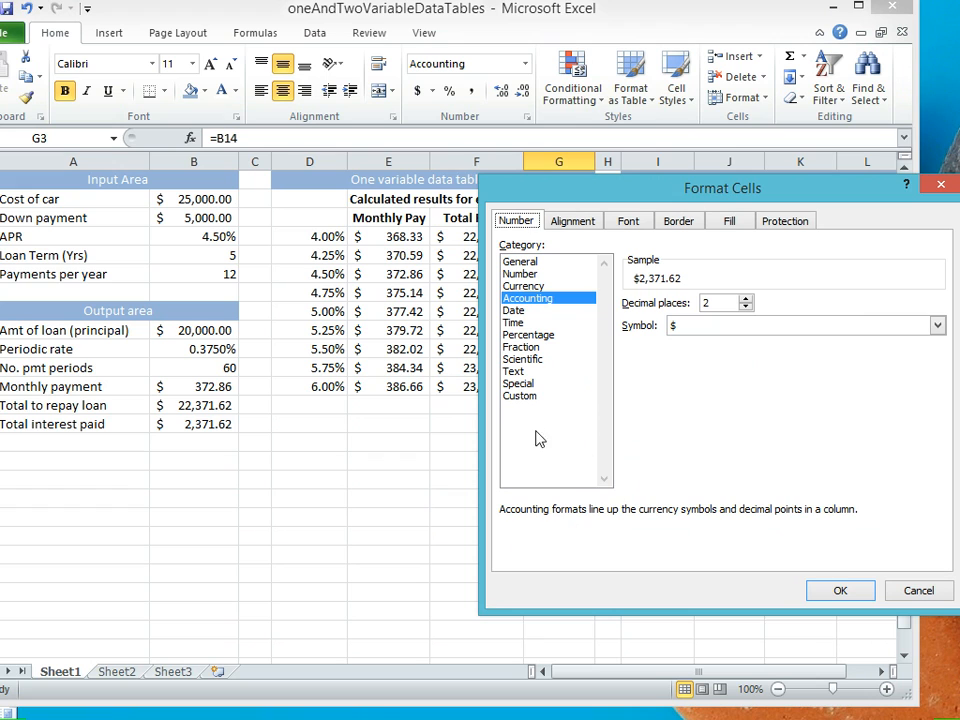
left_click(519, 396)
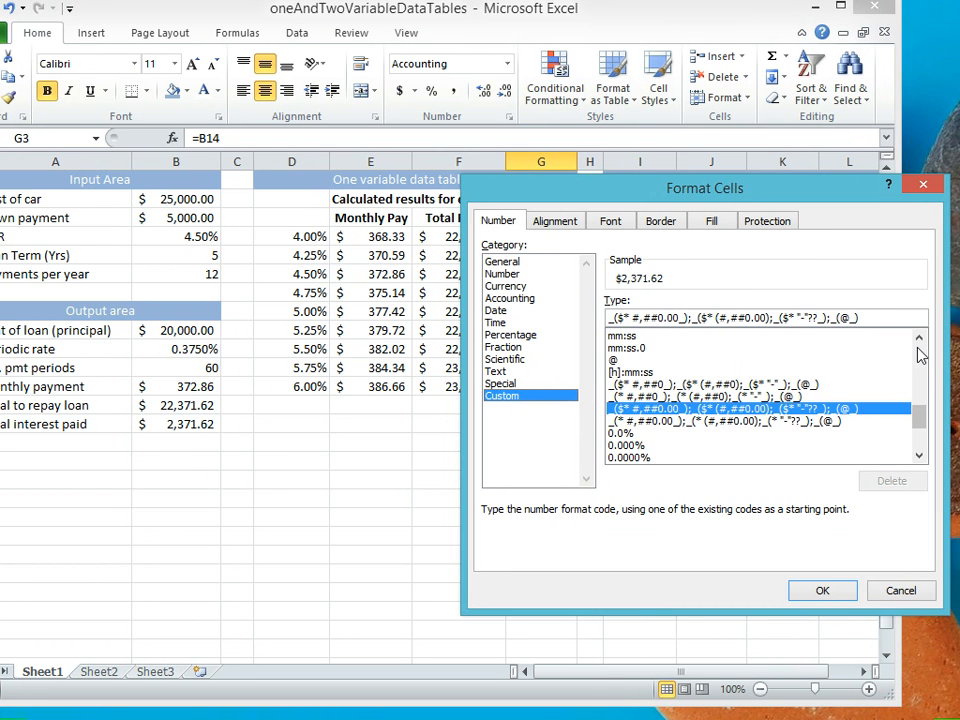
left_click(938, 352)
left_click(920, 355)
left_click(640, 336)
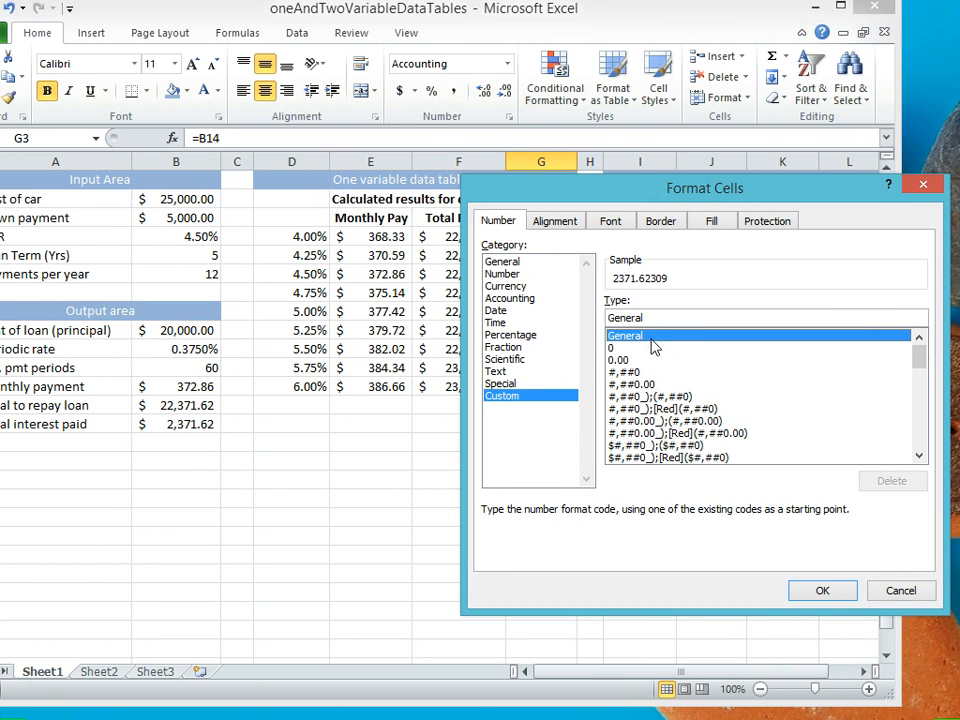
left_click_drag(649, 314, 578, 312)
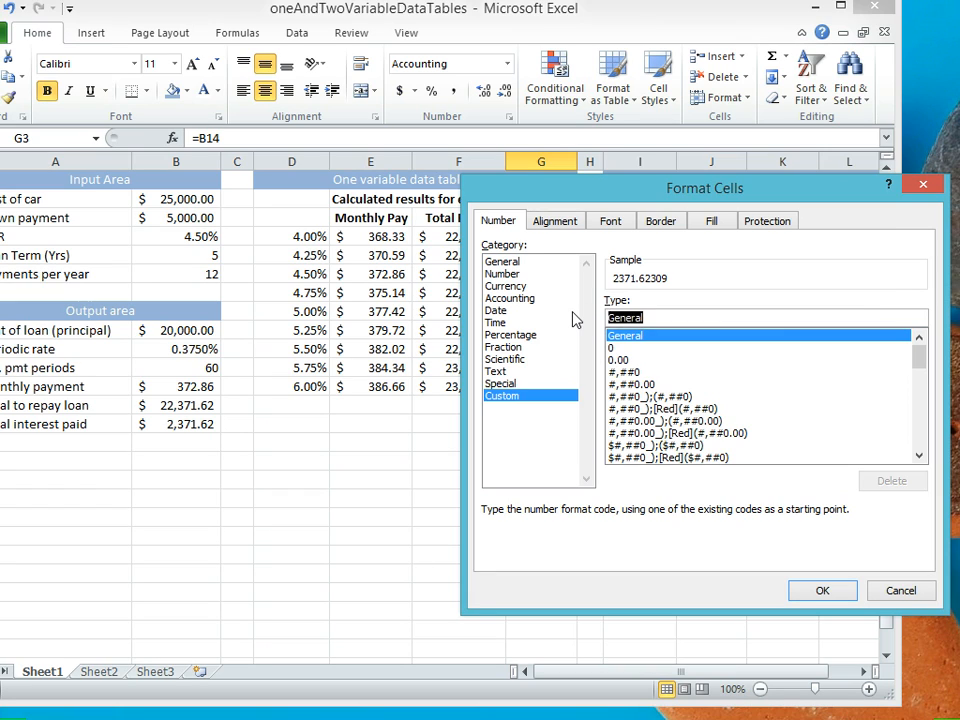
type("\"")
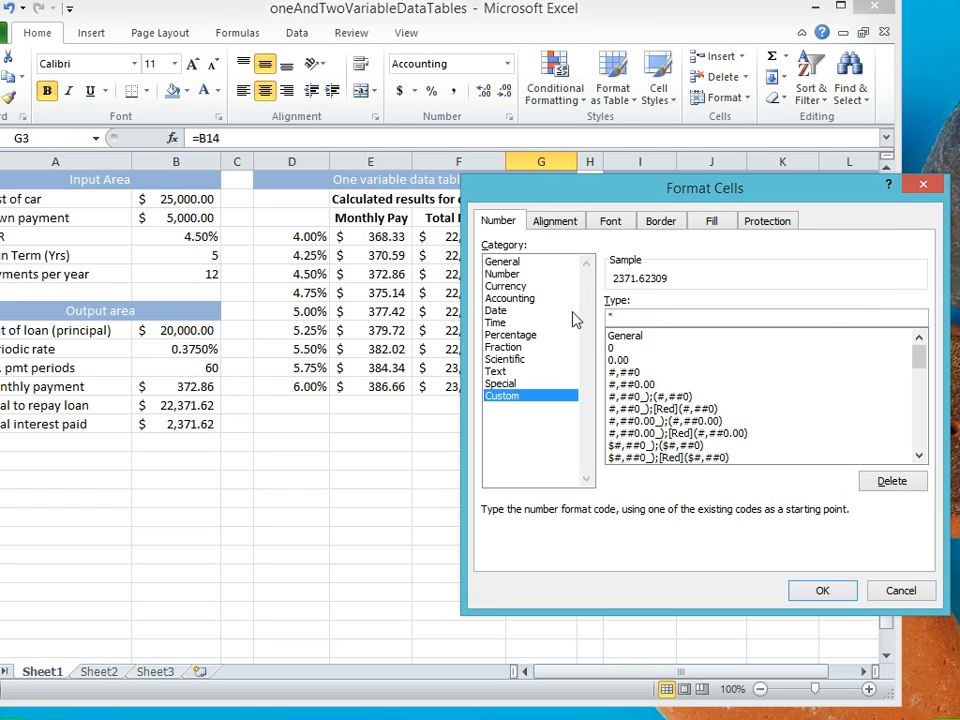
type("Tot Interest\"")
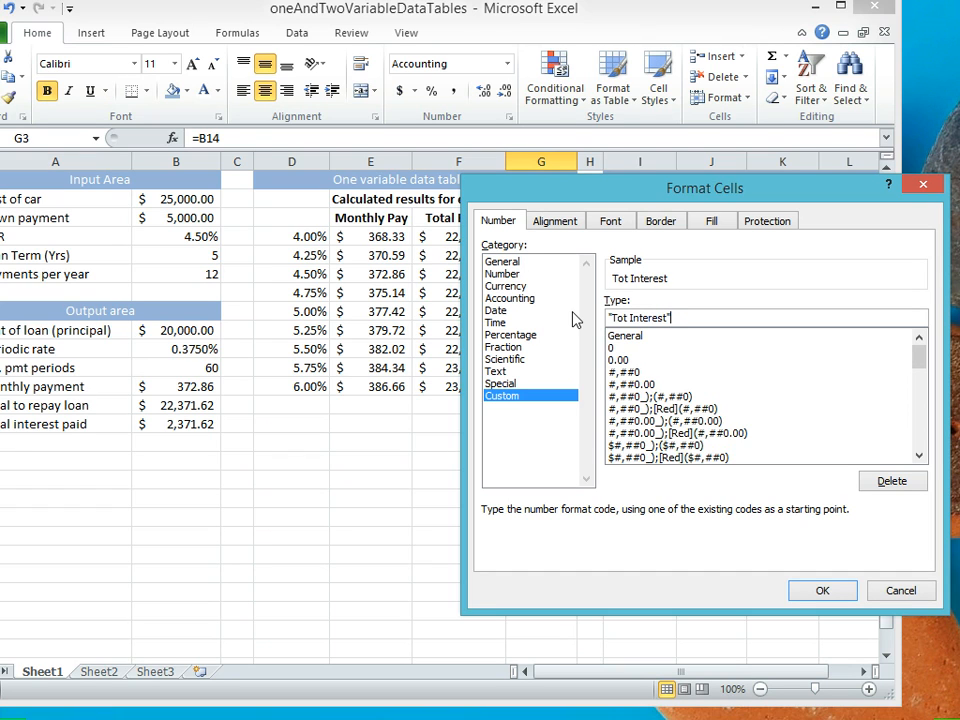
key("Return")
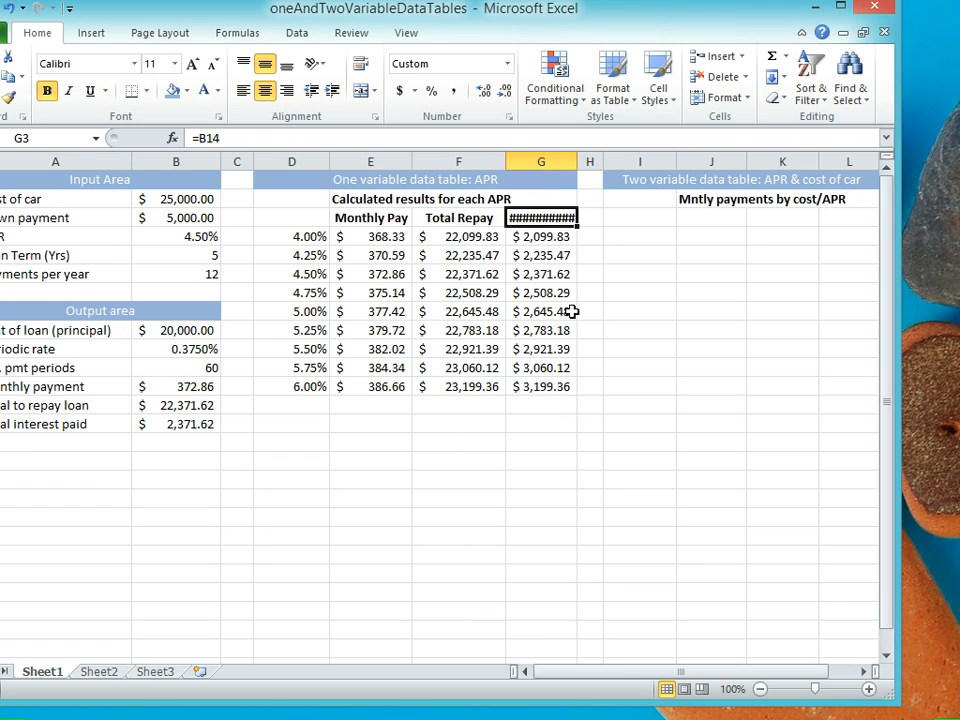
left_click_drag(578, 161, 591, 160)
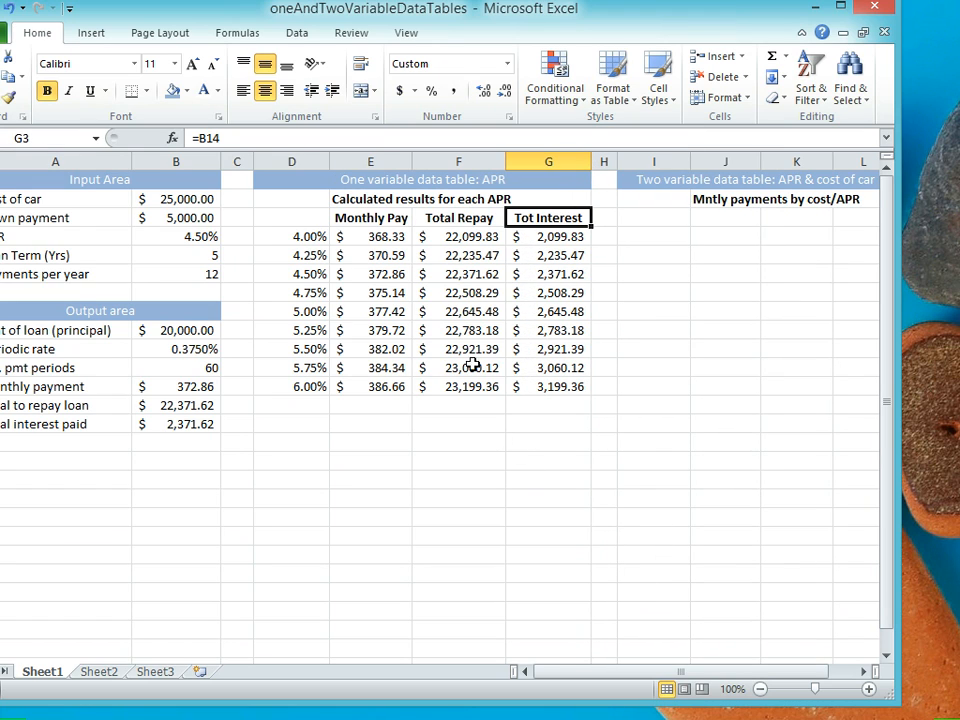
- Test the loan outputs against the one-variable table by setting the APR in B4 first to 5% and after that to 6%
left_click(180, 238)
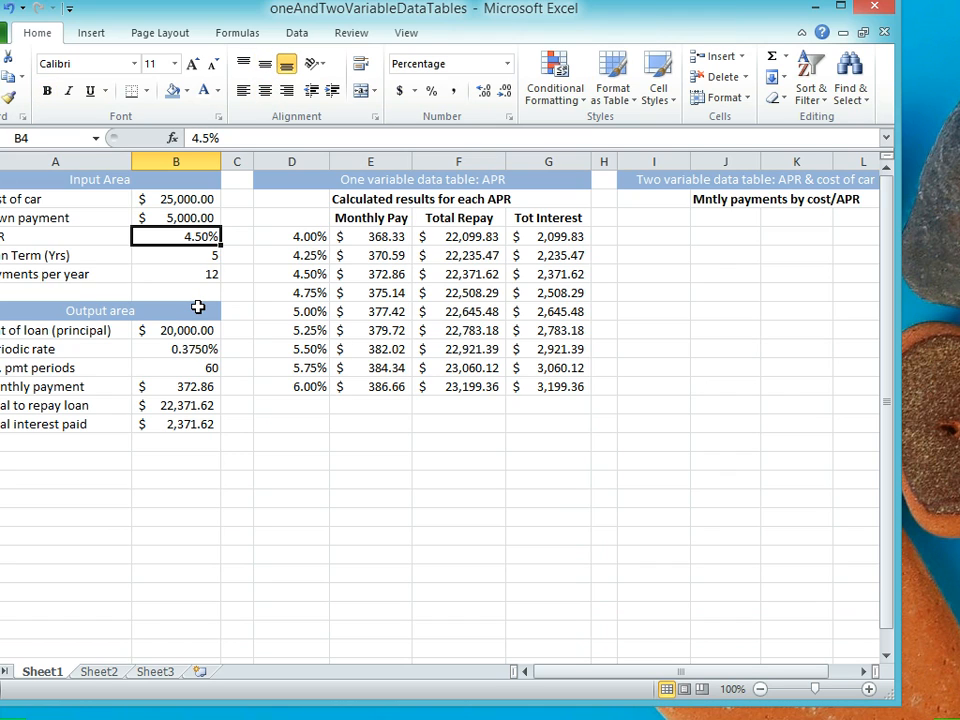
type("5")
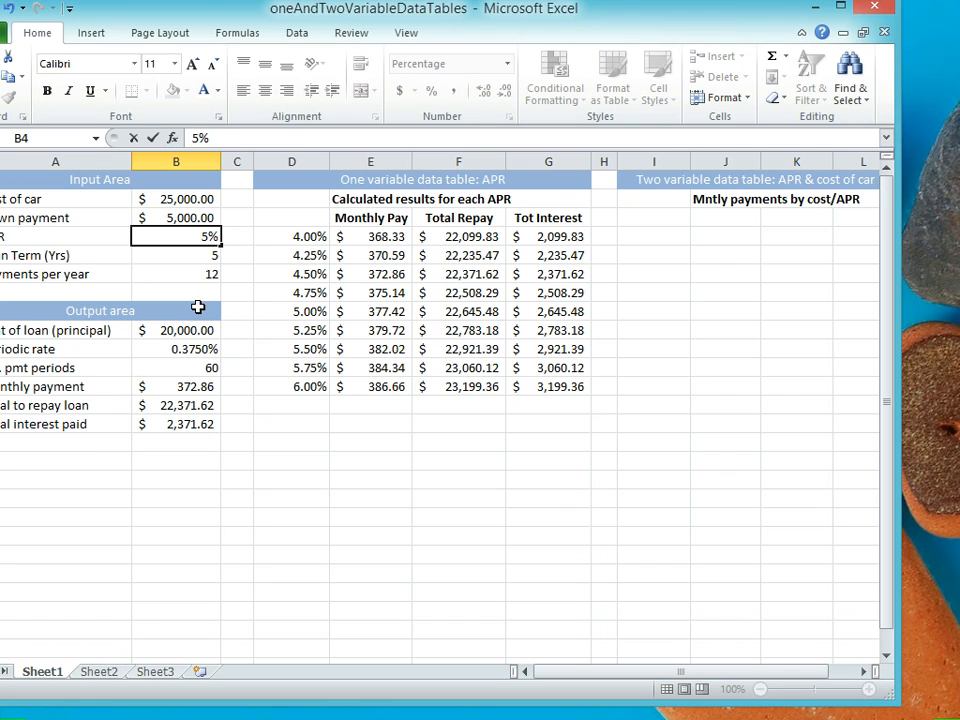
key("Return")
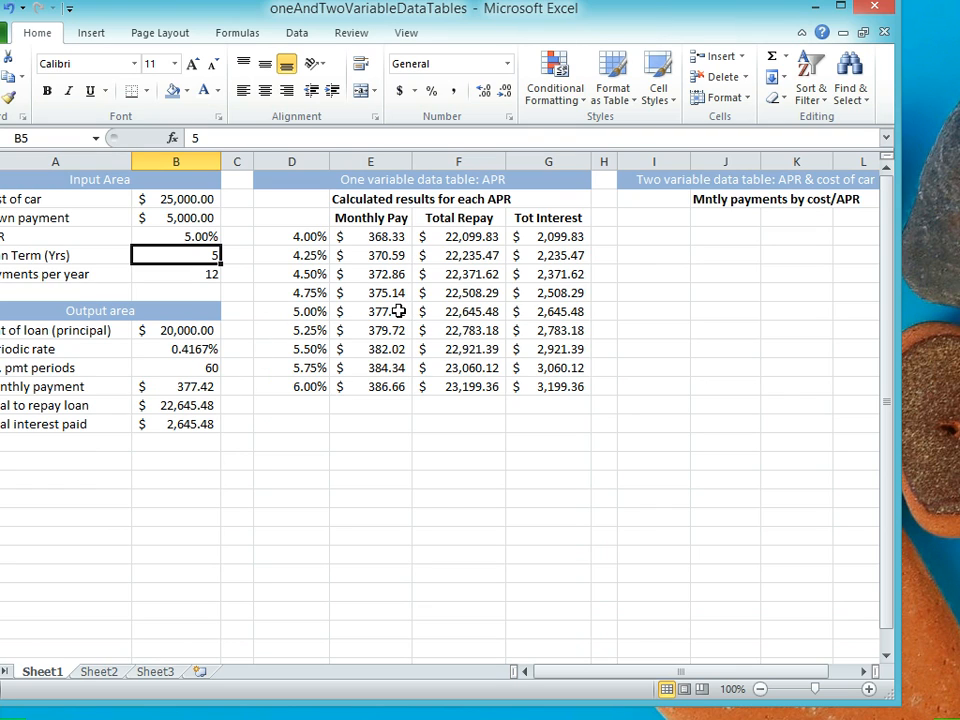
left_click(205, 236)
type("6")
key("Return")
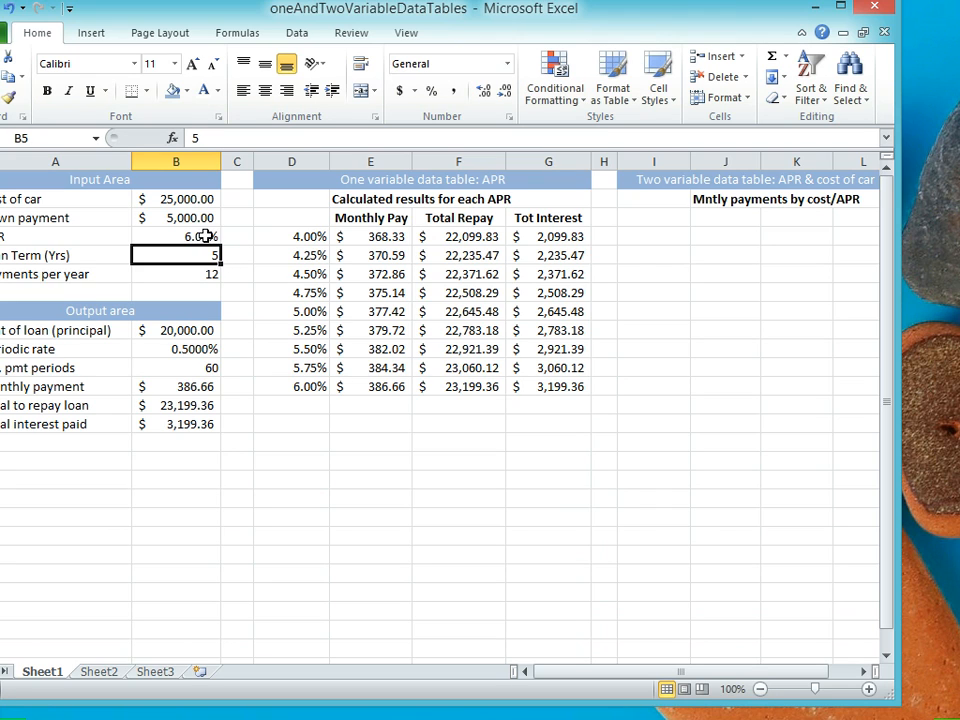